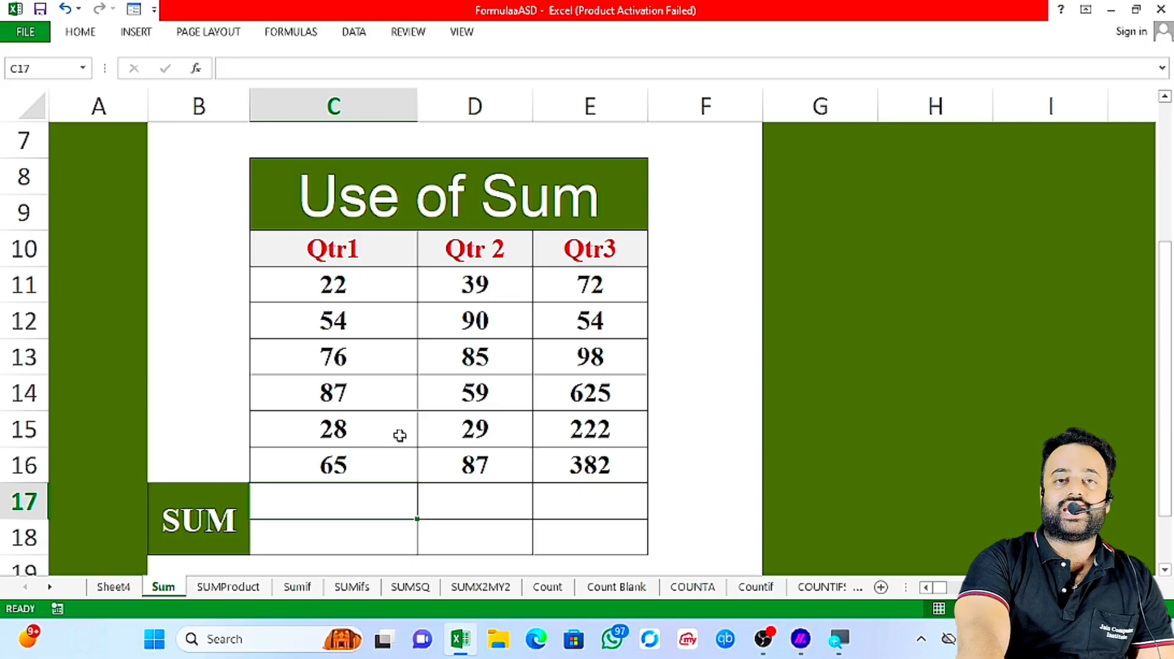
Total the Qtr1 values in cell C17 with the formula =SUM(C11:C16) and check the range it covers.
click(502, 203)
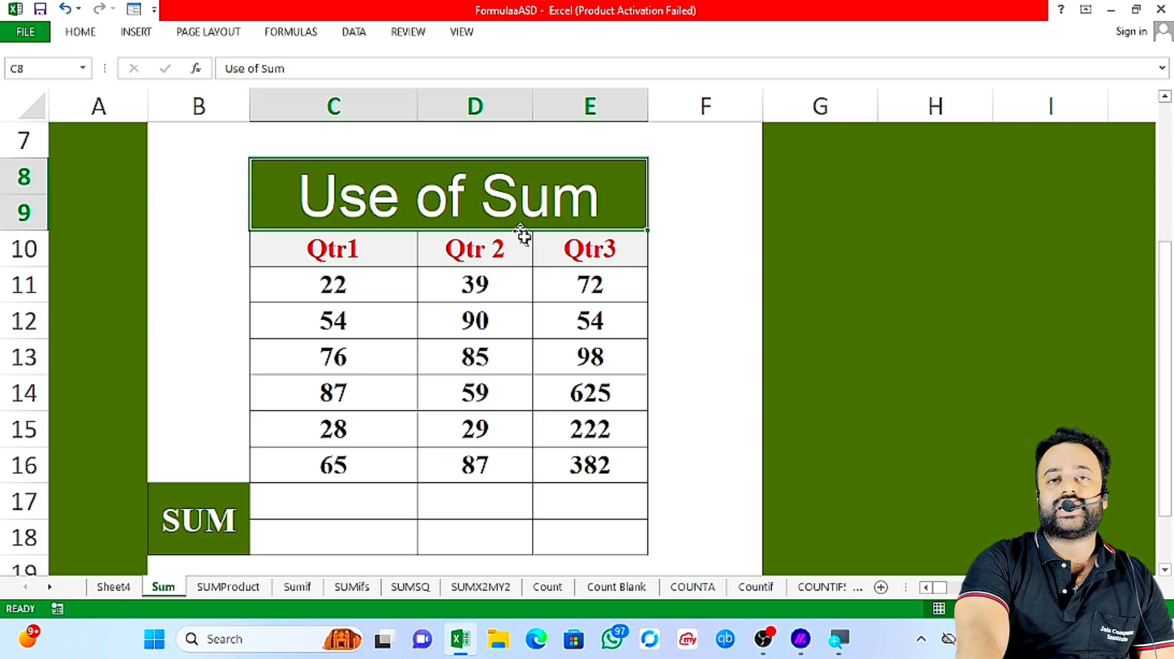
click(343, 504)
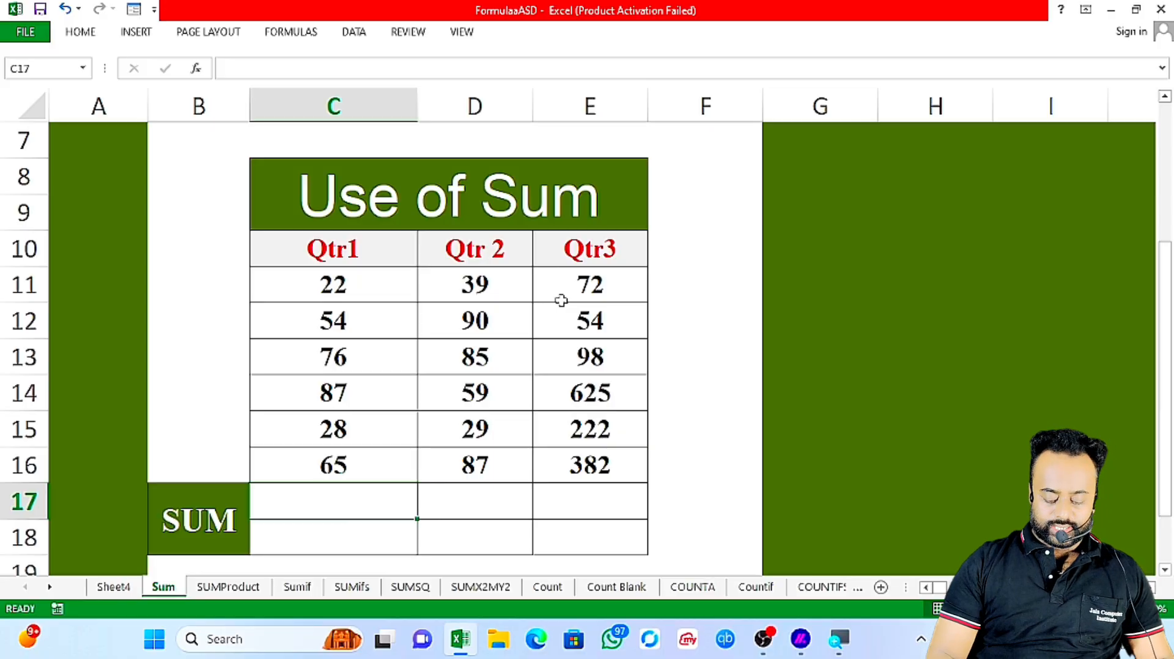
text(=)
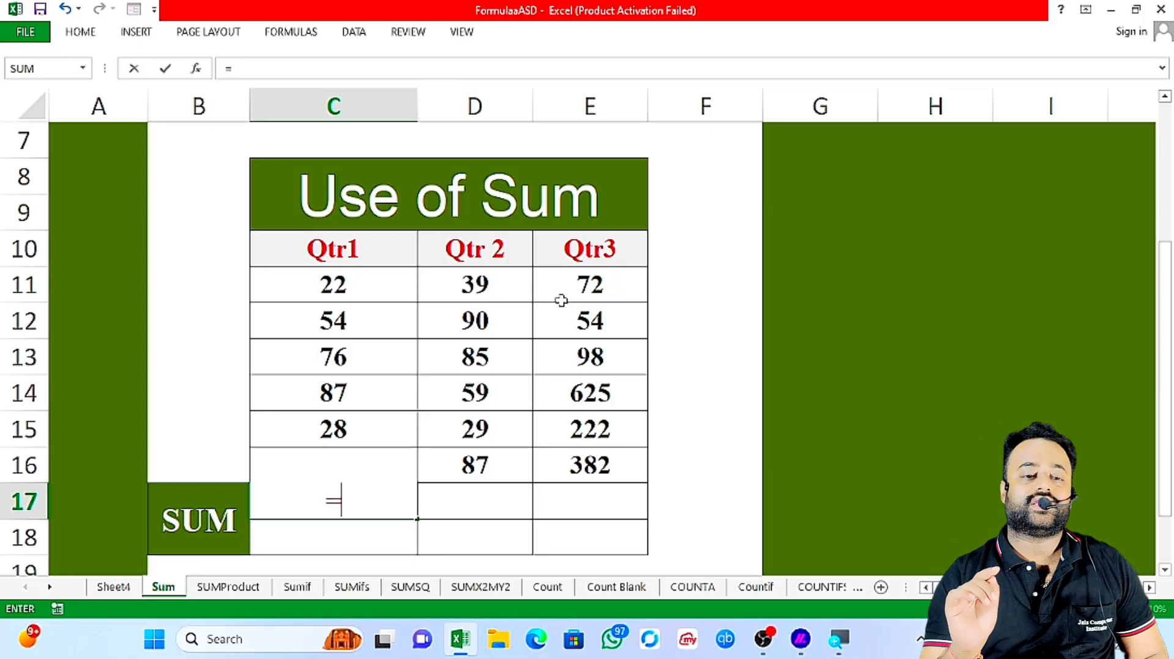
text(sum)
key(Tab)
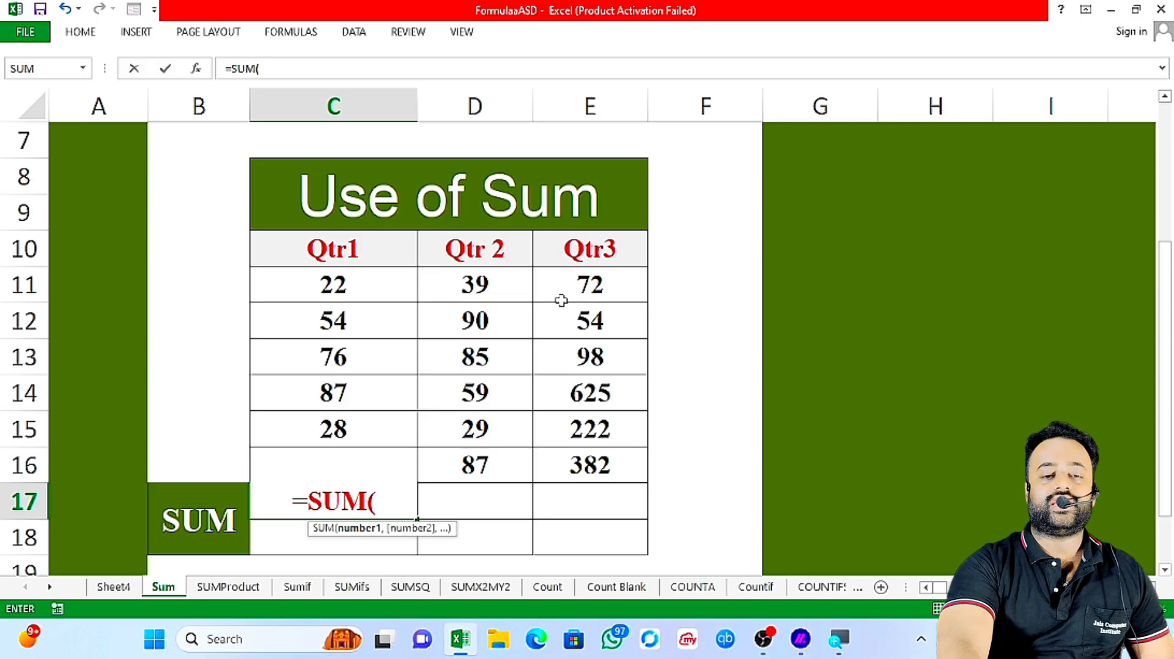
drag(379, 287, 359, 478)
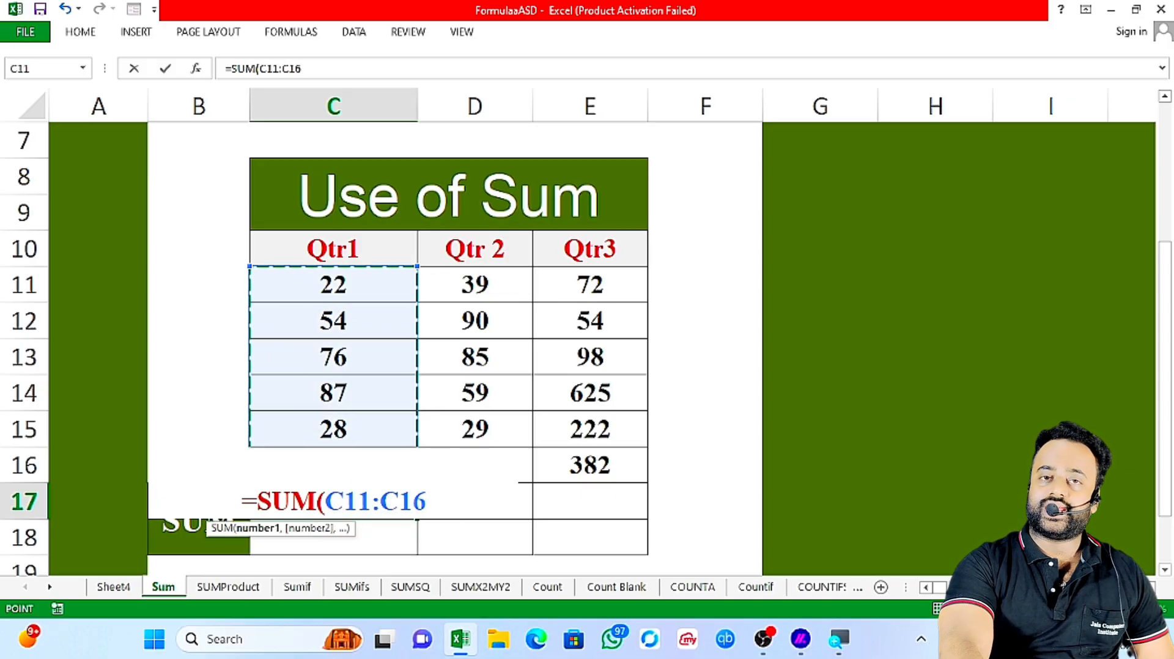
text())
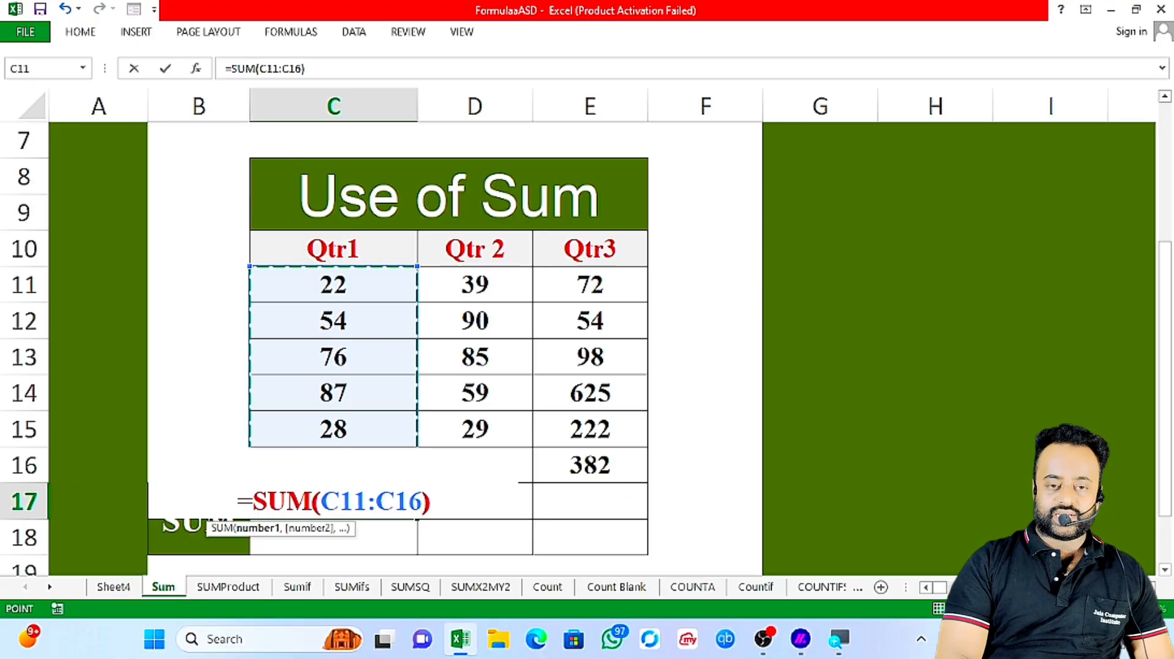
key(Return)
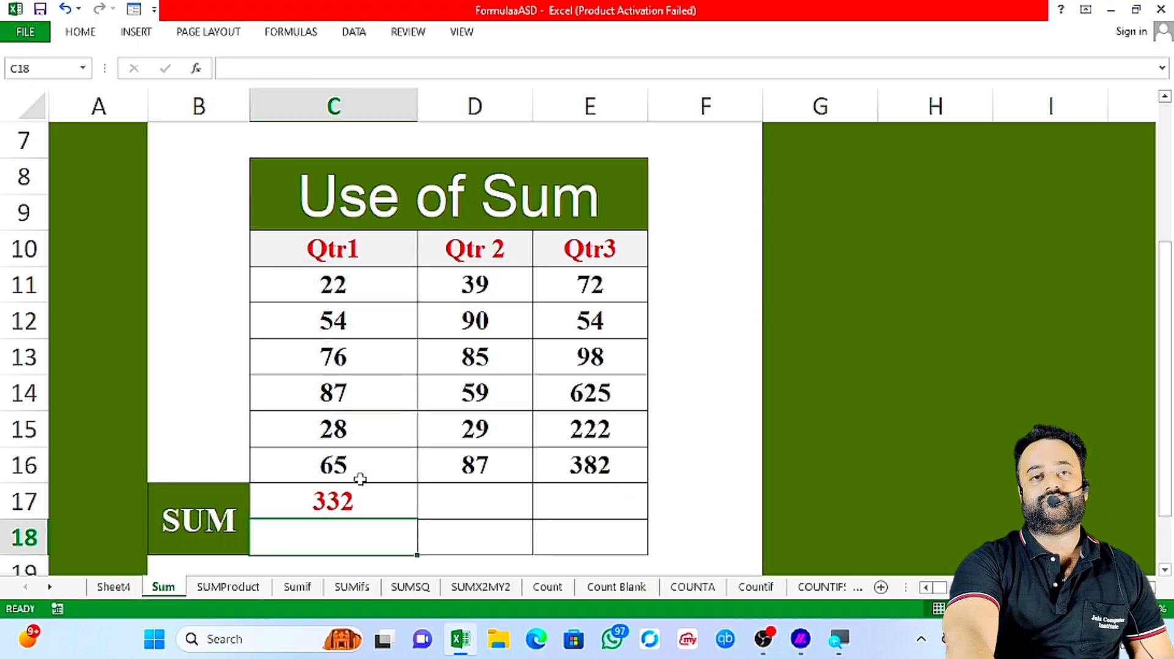
click(387, 500)
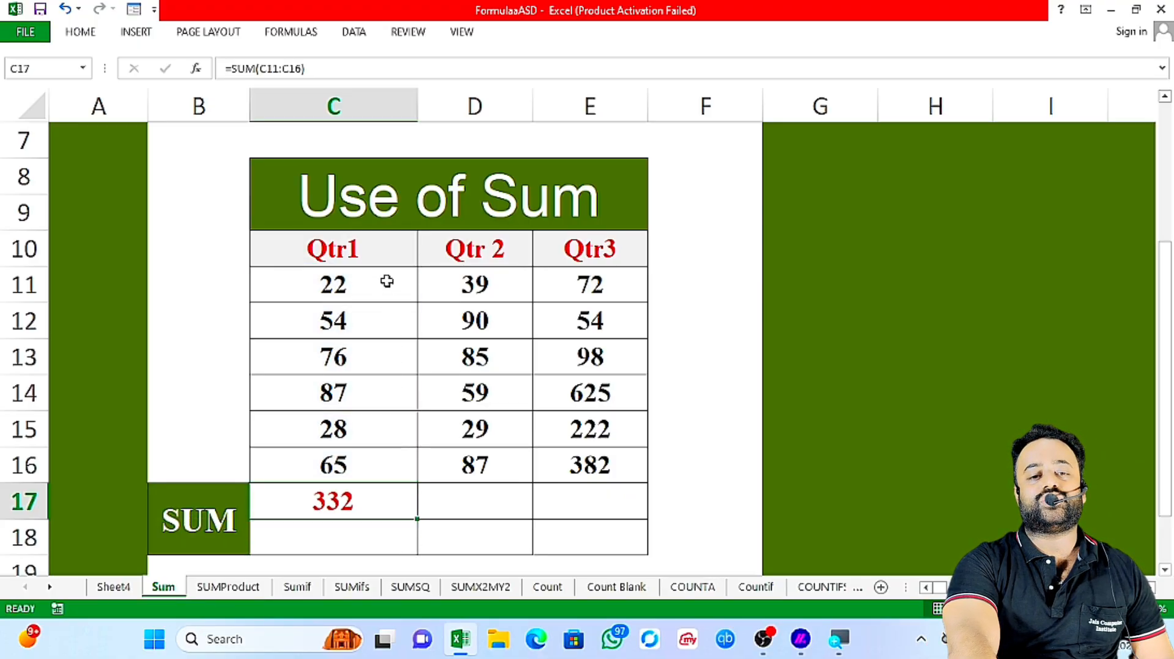
drag(387, 280, 375, 464)
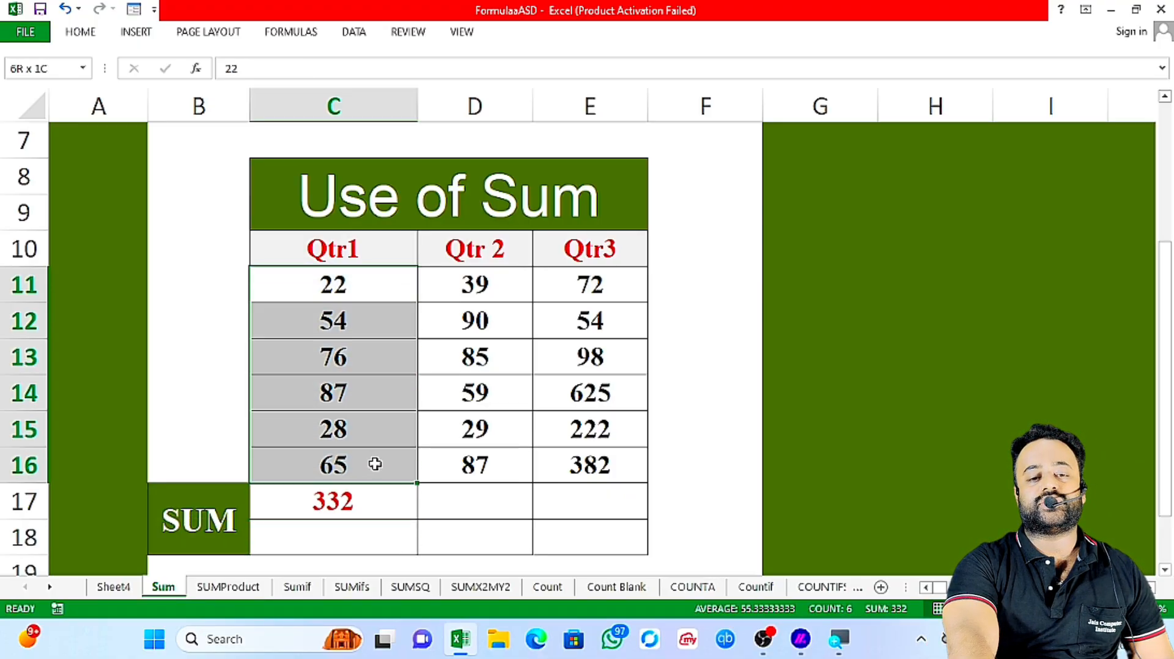
click(362, 515)
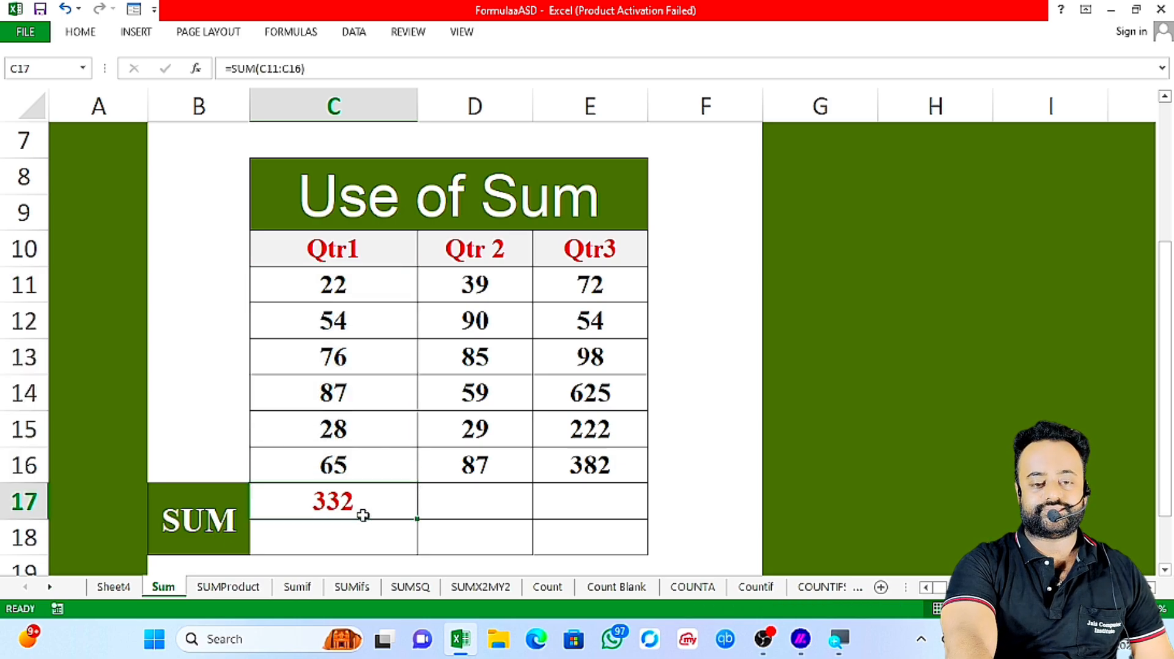
Total the Qtr 2 values in cell D17 with an automatic sum of D11:D16.
click(484, 500)
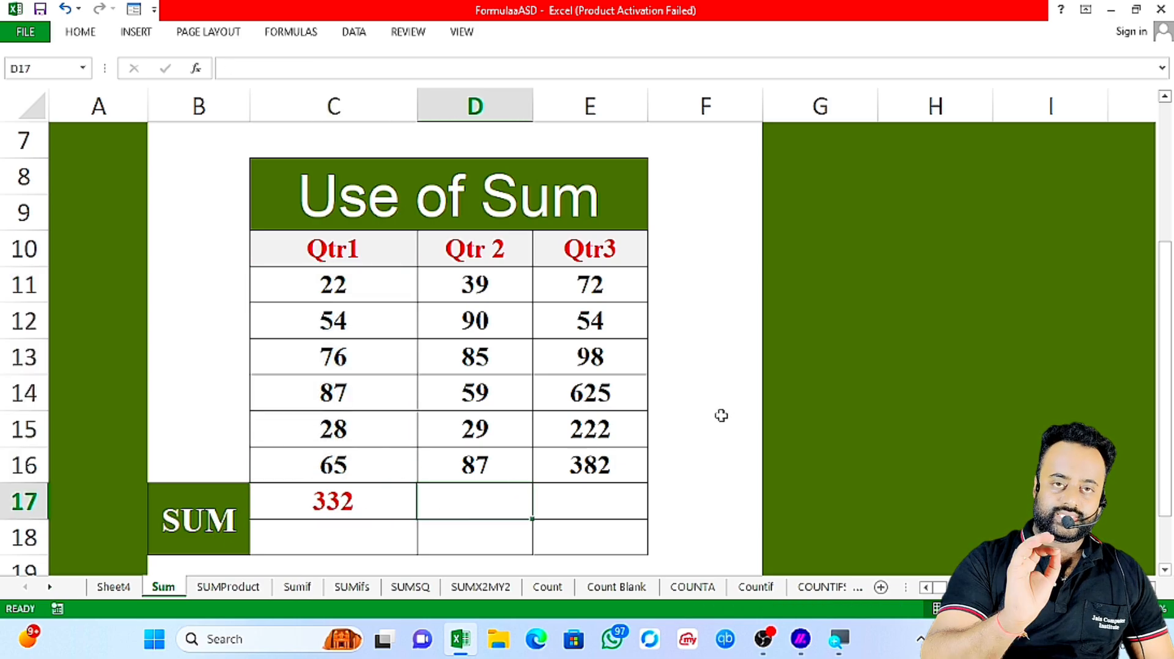
key(alt+equal)
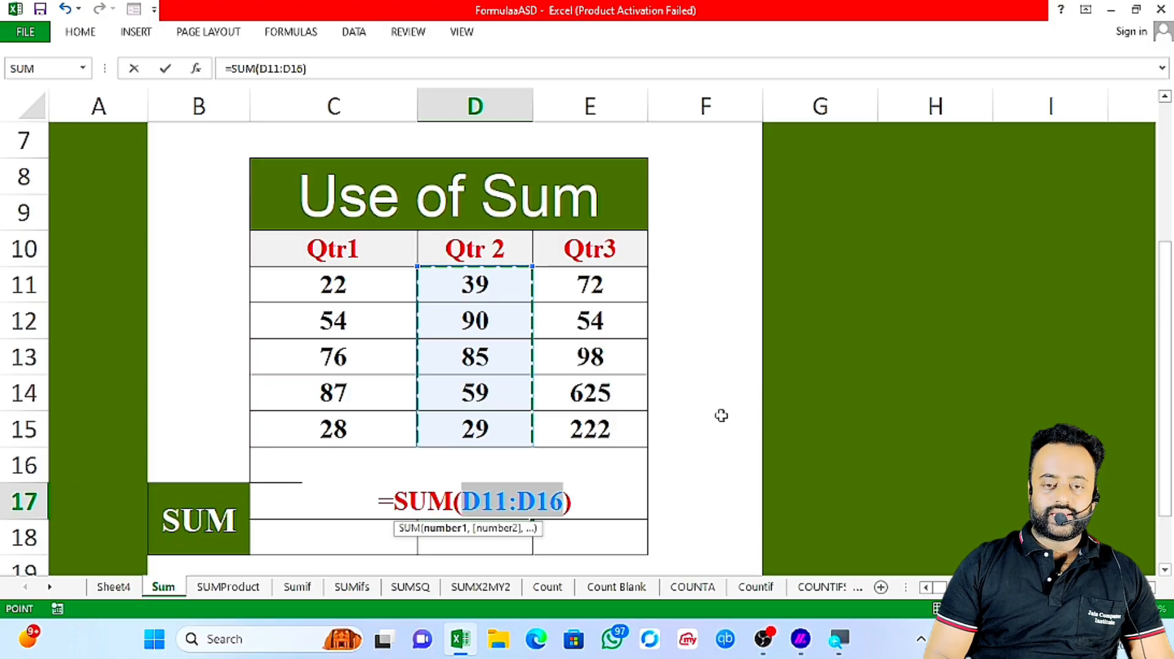
key(Return)
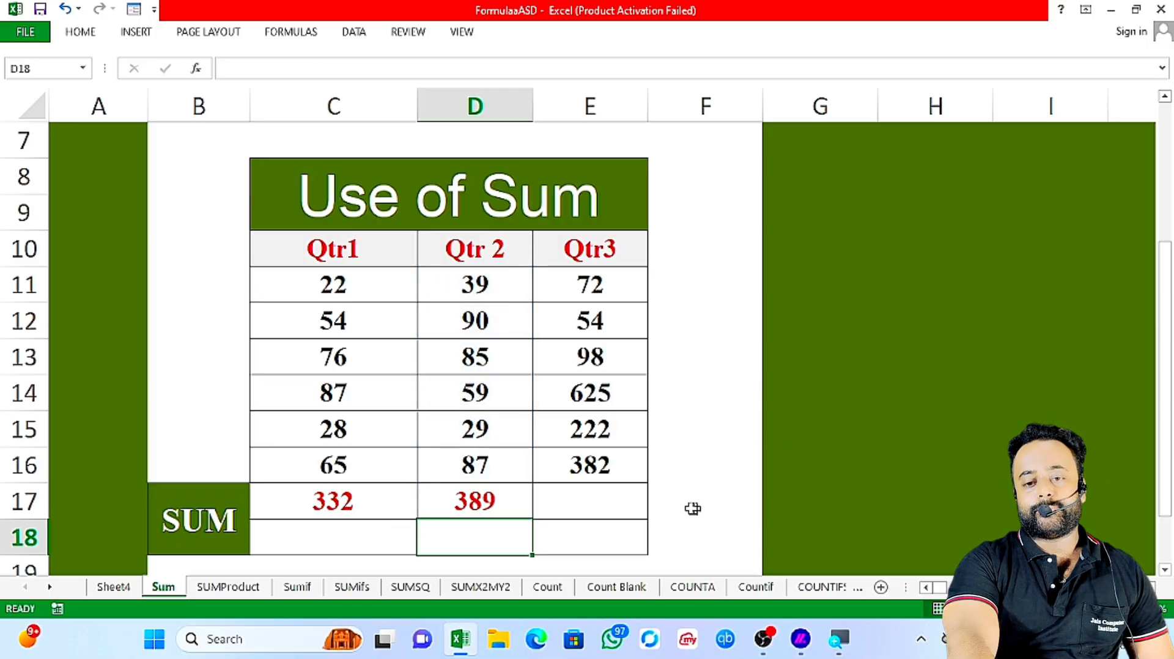
Insert an AutoSum Sum of E11:E16 in cell E17 to total the Qtr3 values.
click(635, 510)
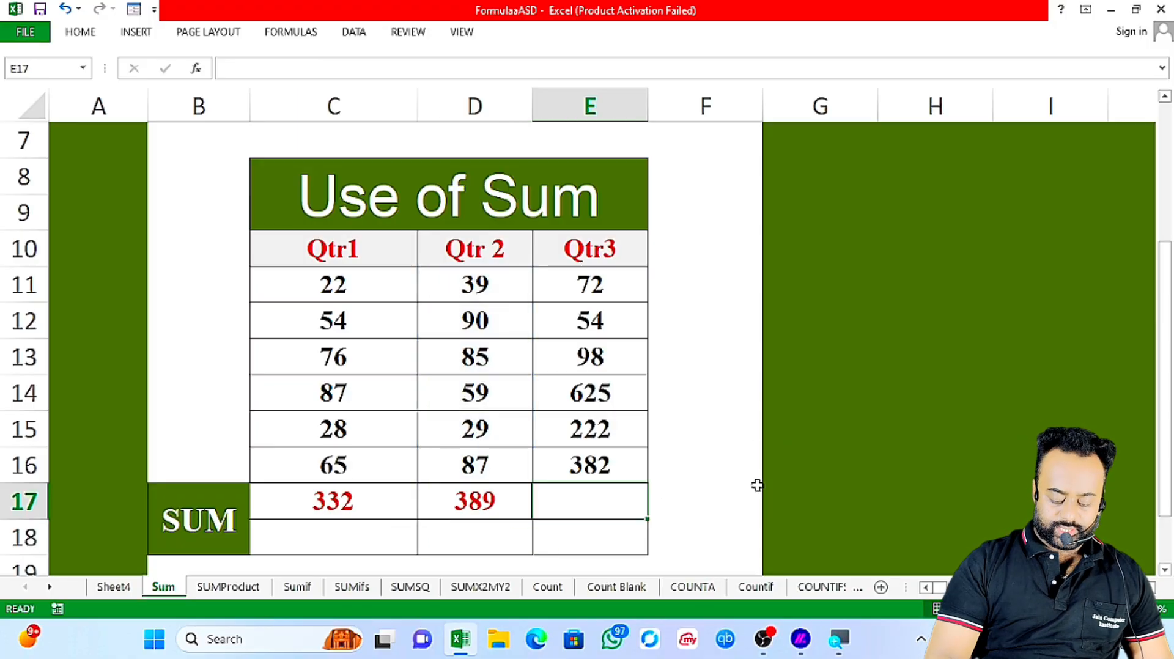
click(92, 34)
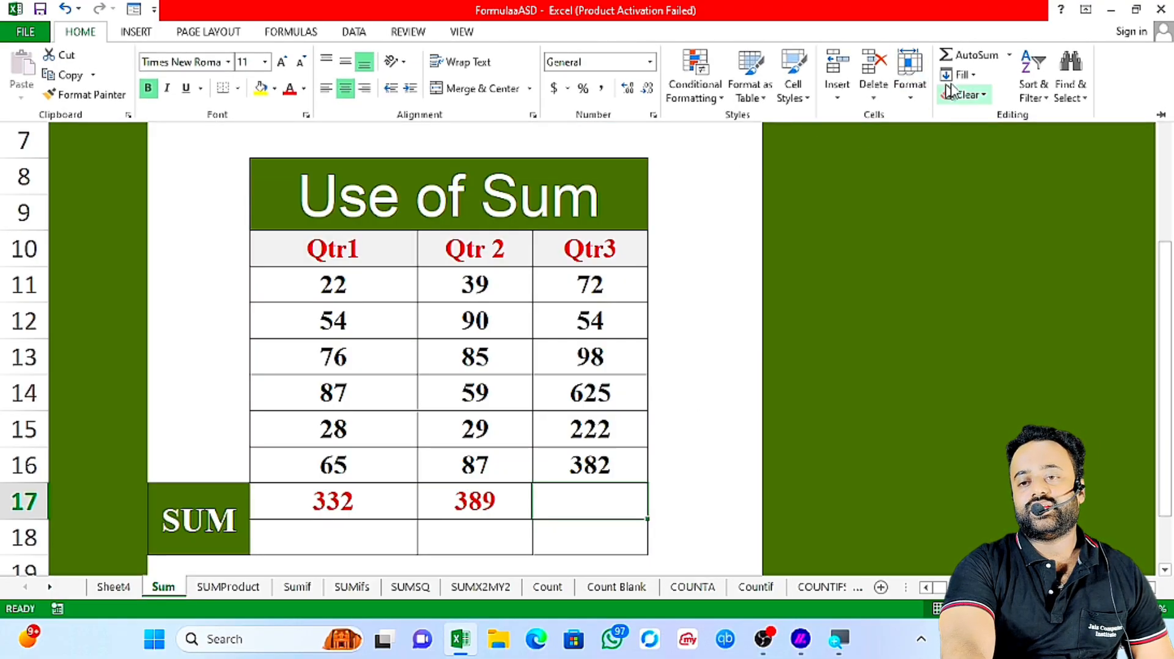
click(1007, 56)
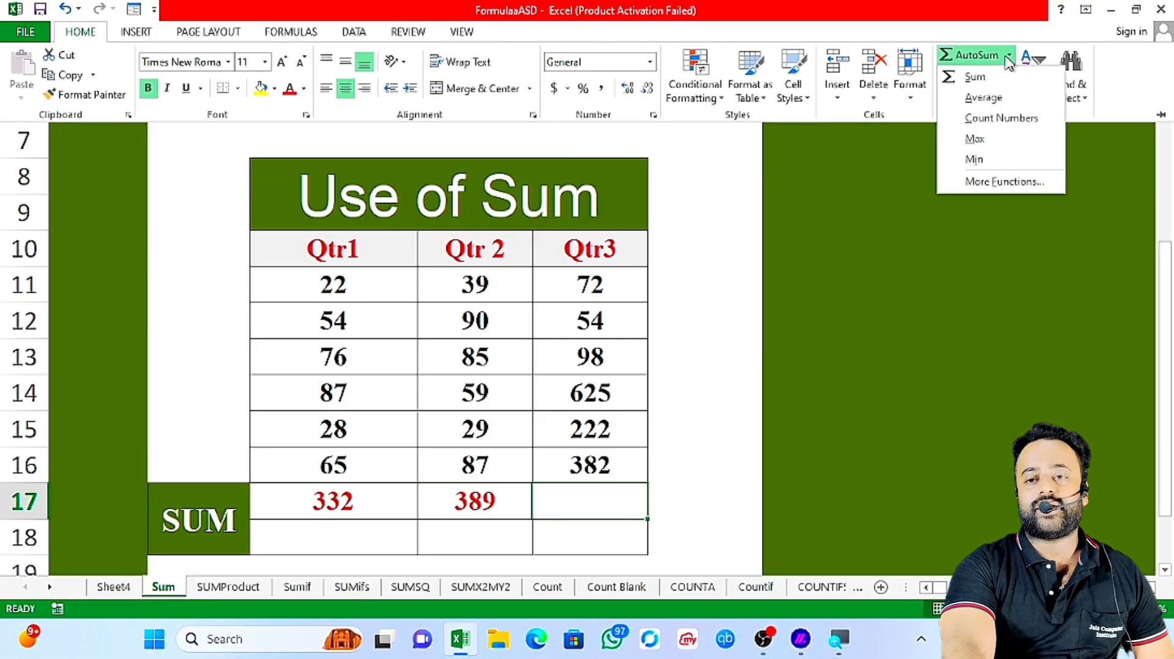
click(978, 78)
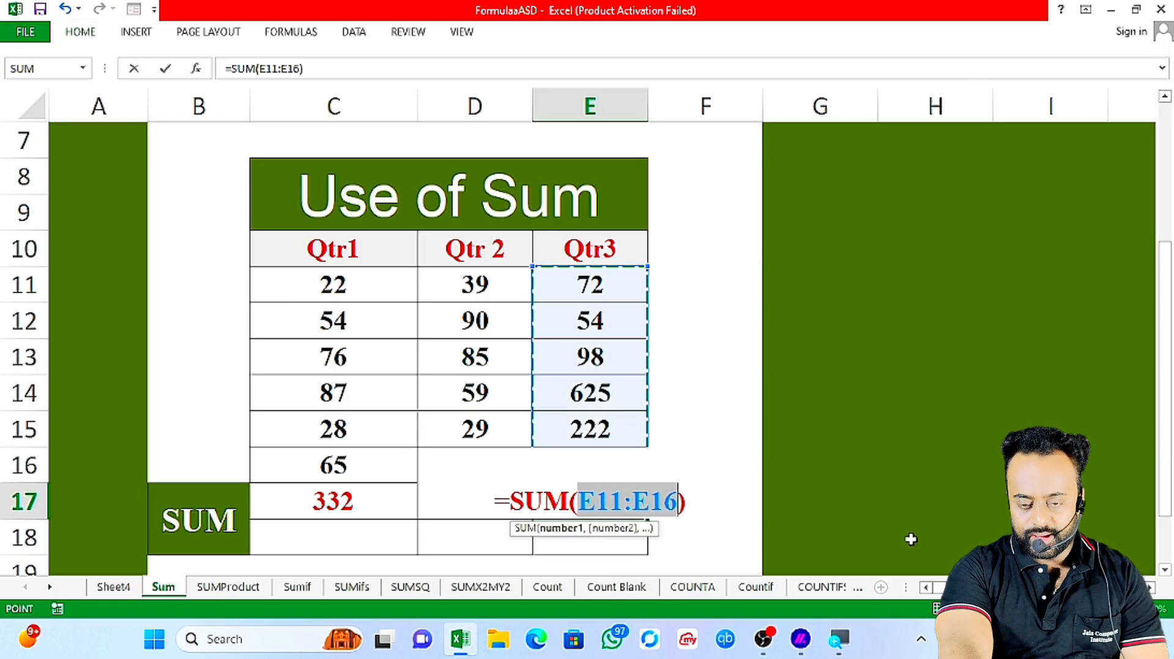
key(Return)
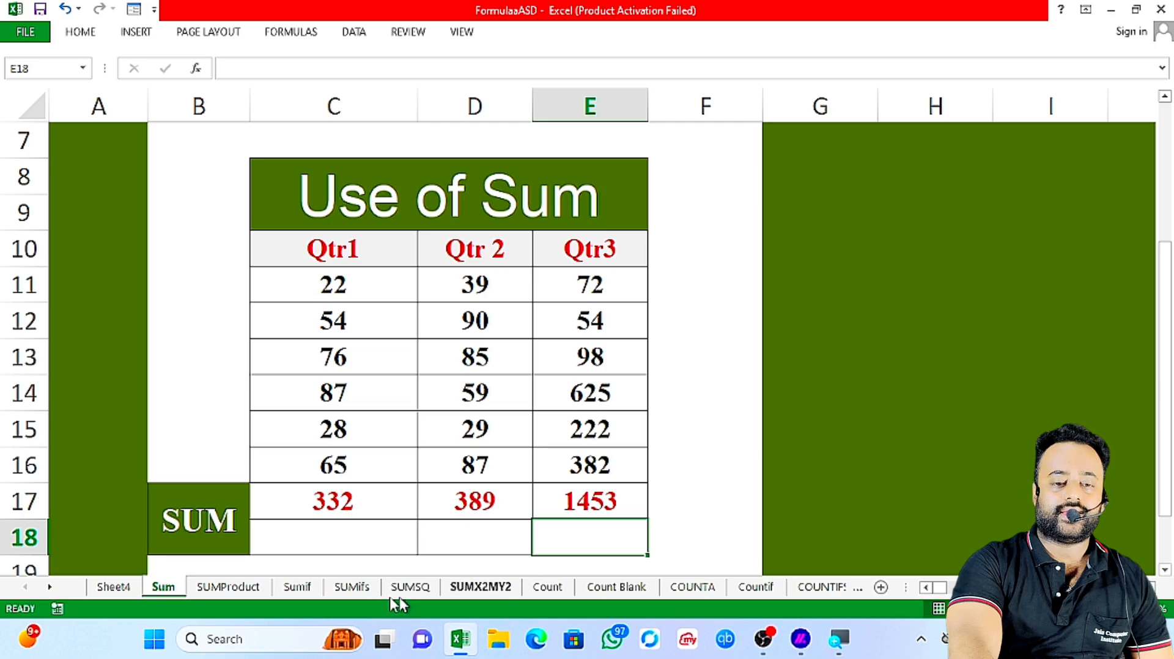
Enter the formula =SUM(C11:C16) in cell C18, picking the first and last Qtr1 cells as the range's ends.
click(349, 531)
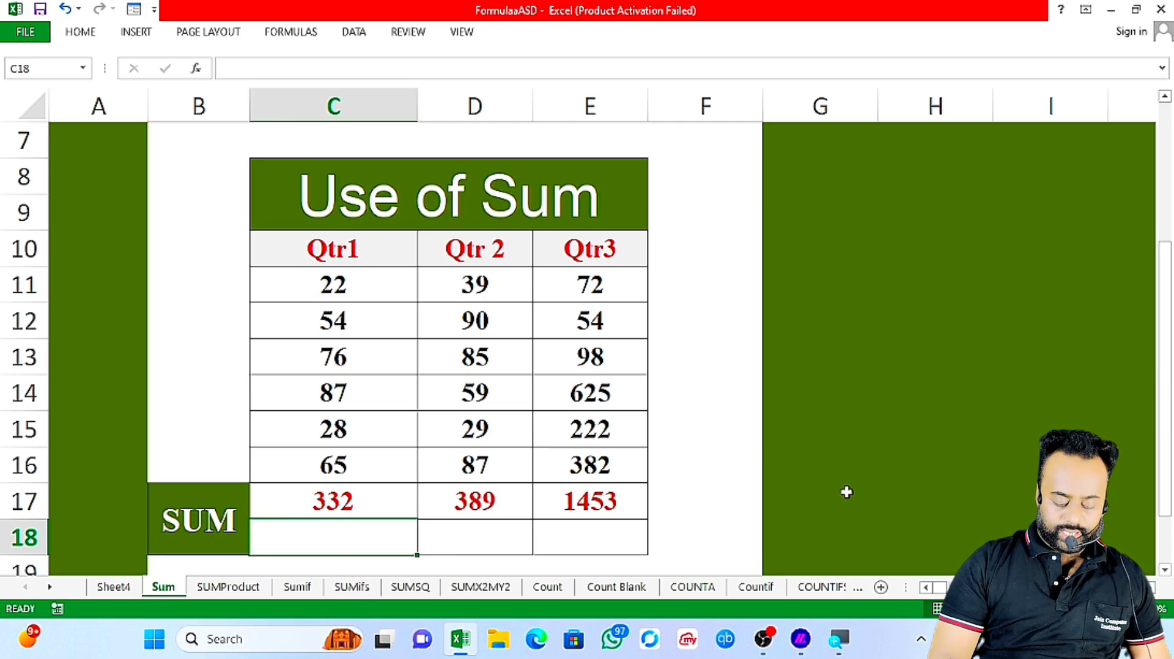
text(=sum)
key(Tab)
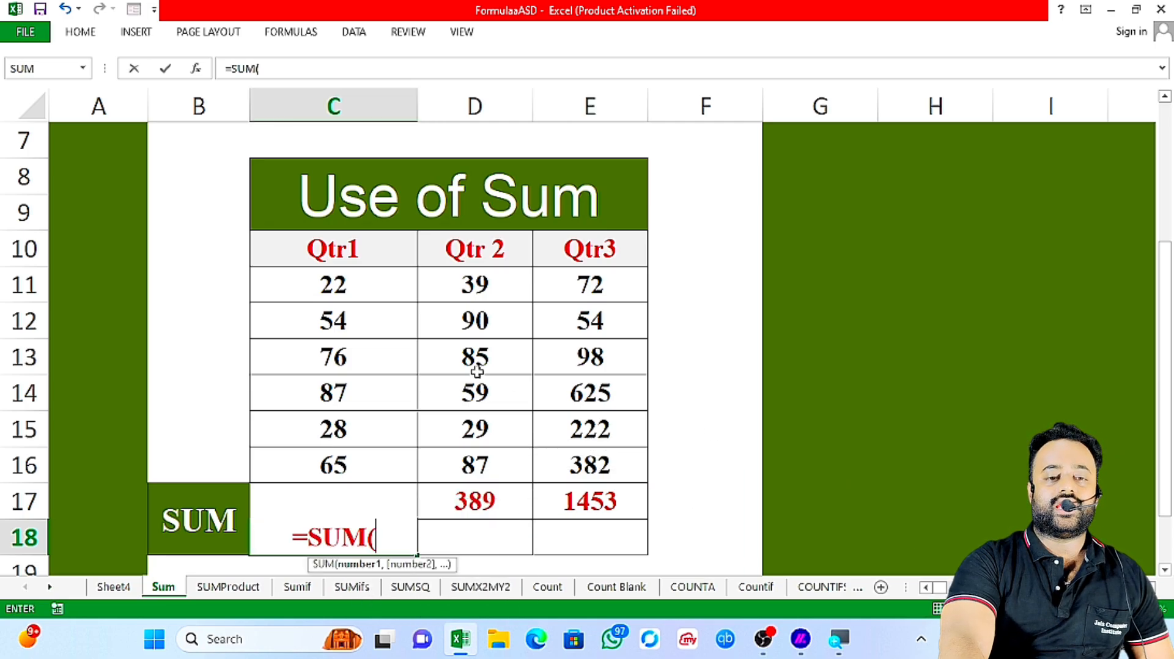
click(385, 282)
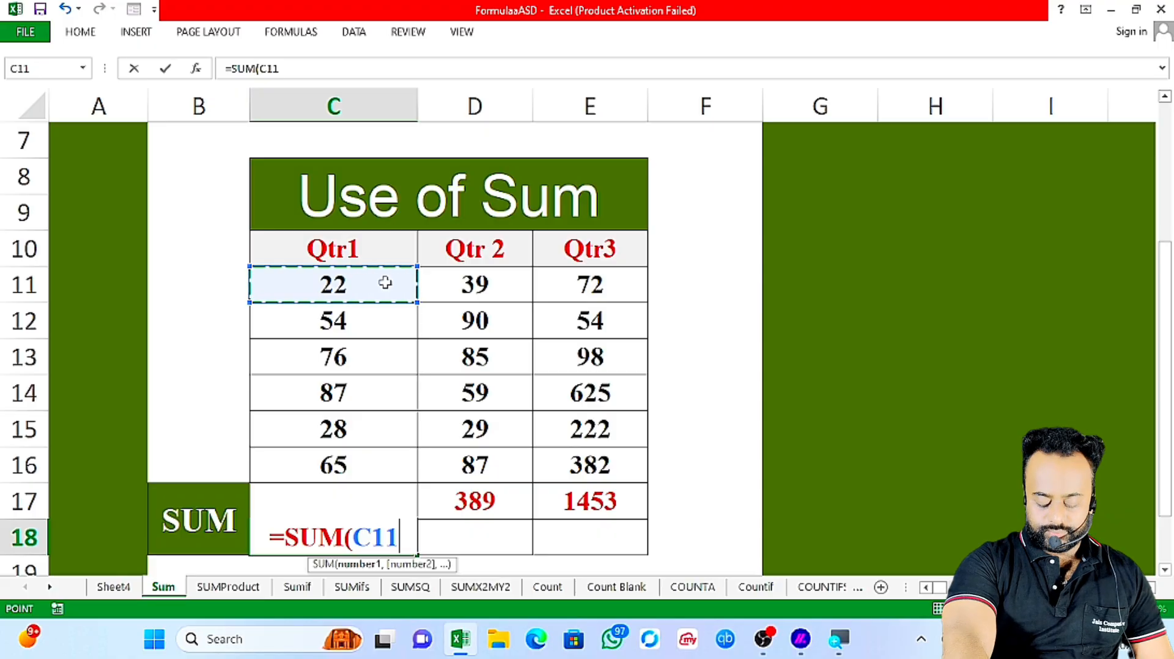
key(F8)
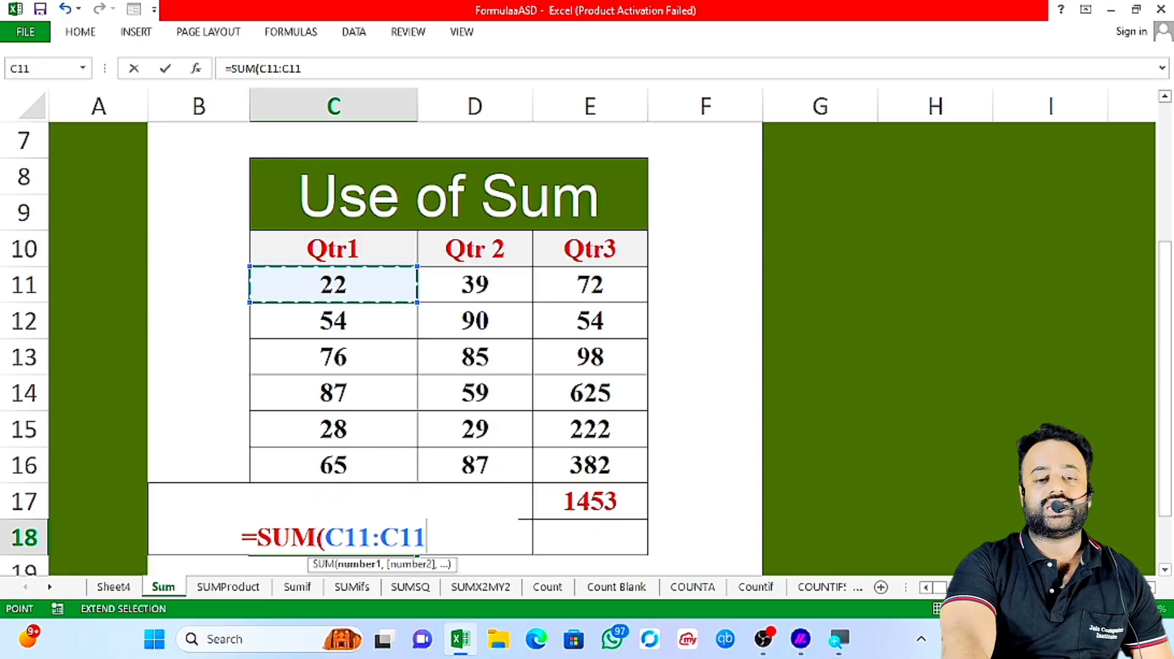
key(BackSpace)
key(BackSpace)
key(BackSpace)
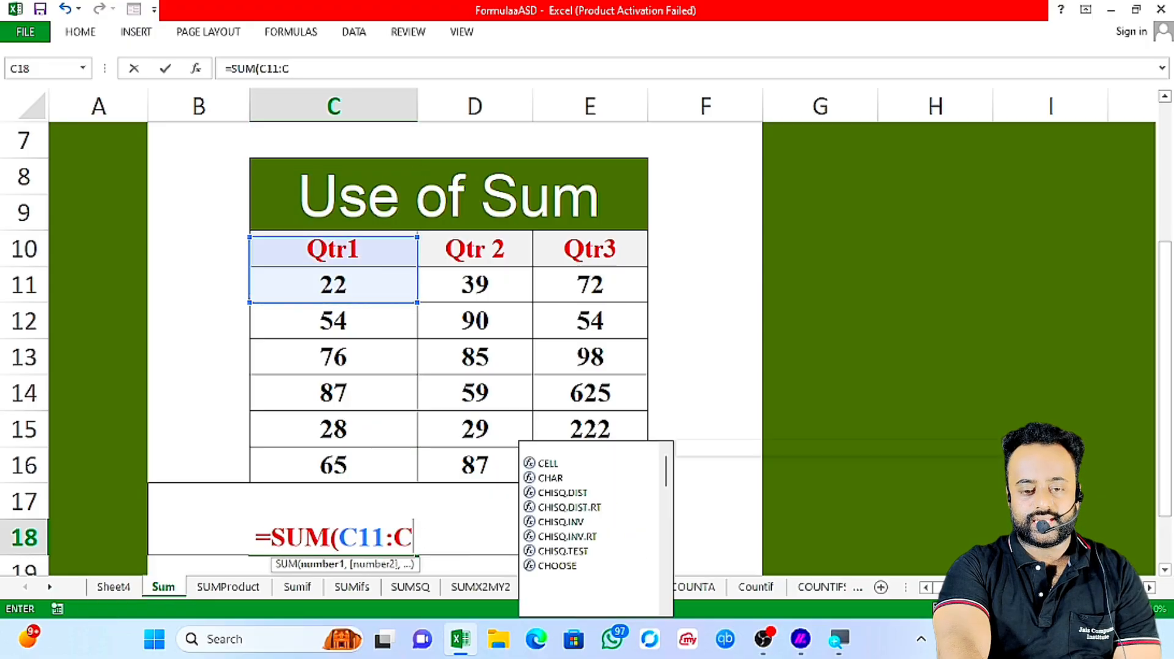
click(364, 458)
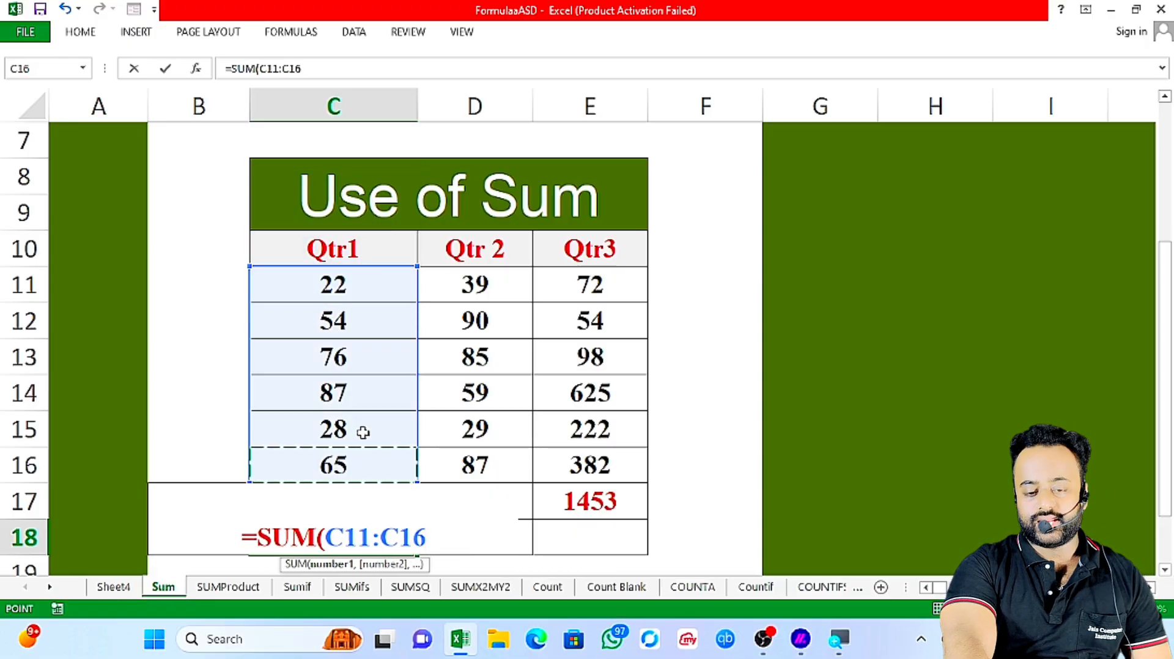
text())
key(Return)
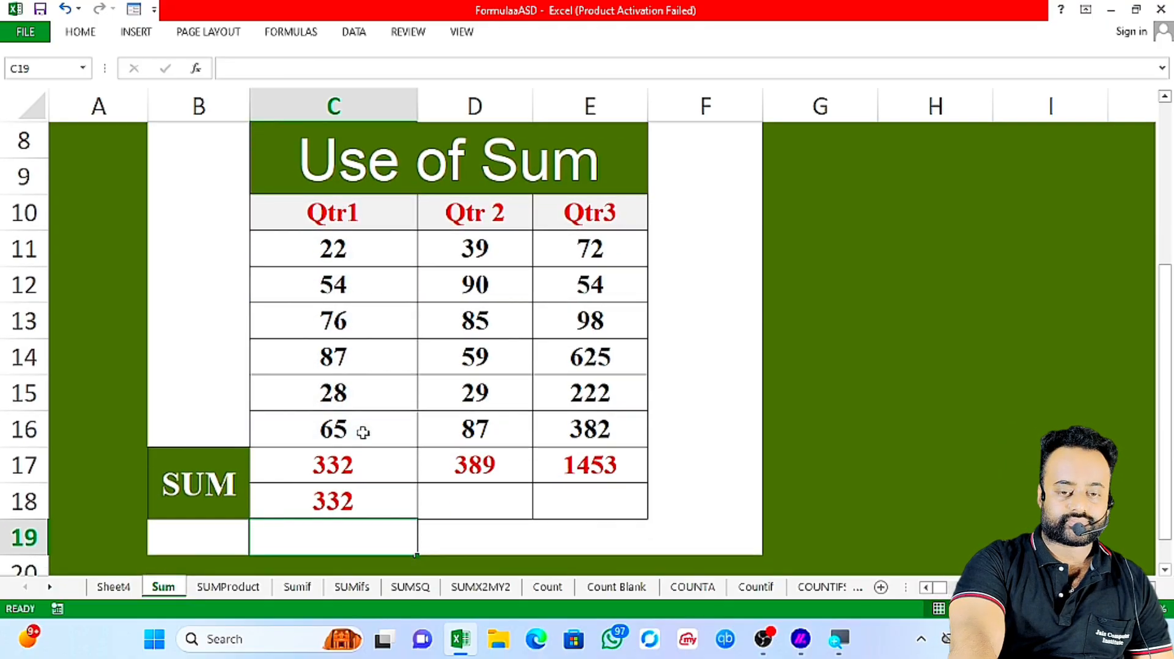
click(494, 509)
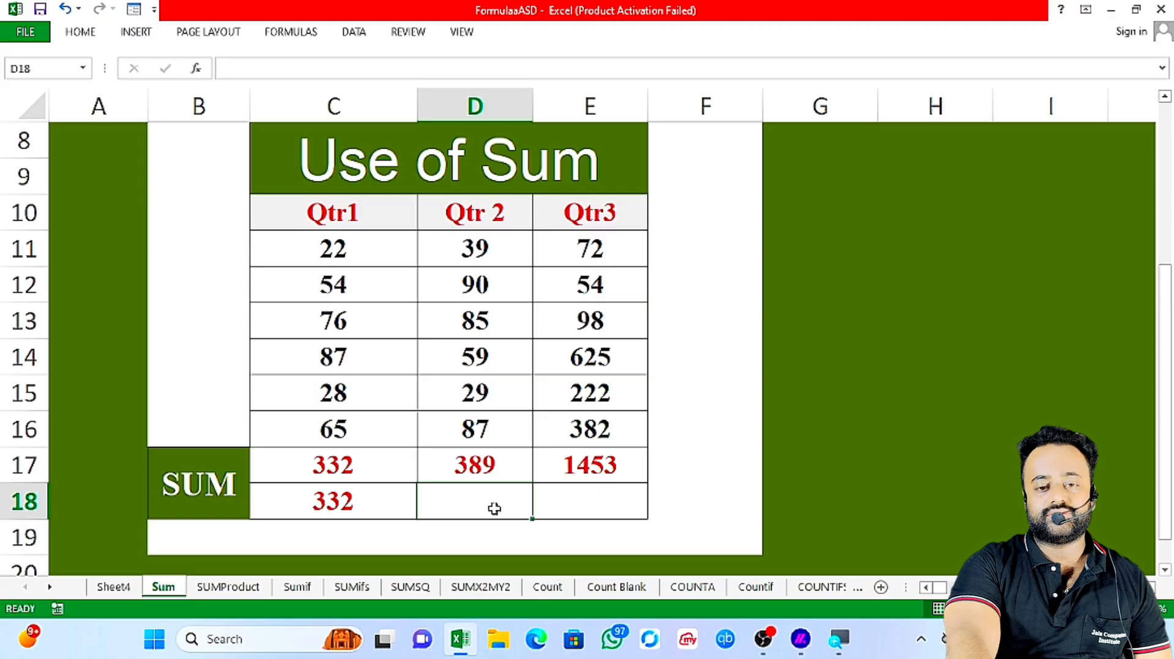
scroll(506, 411, up, 3)
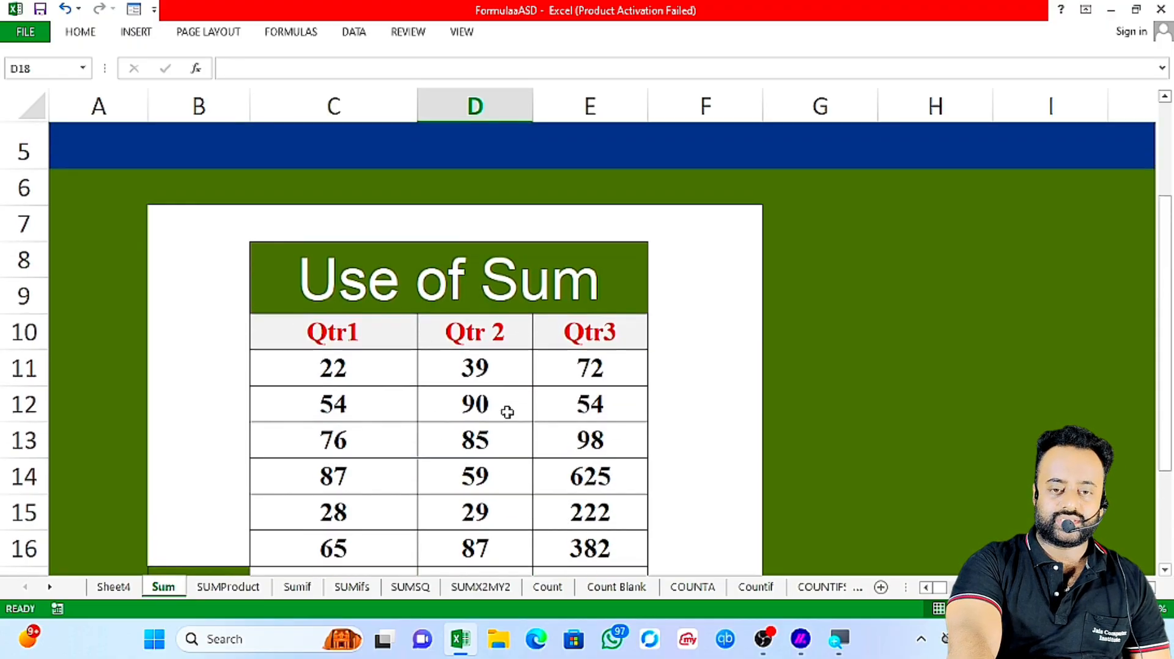
scroll(507, 412, down, 2)
scroll(508, 413, down, 1)
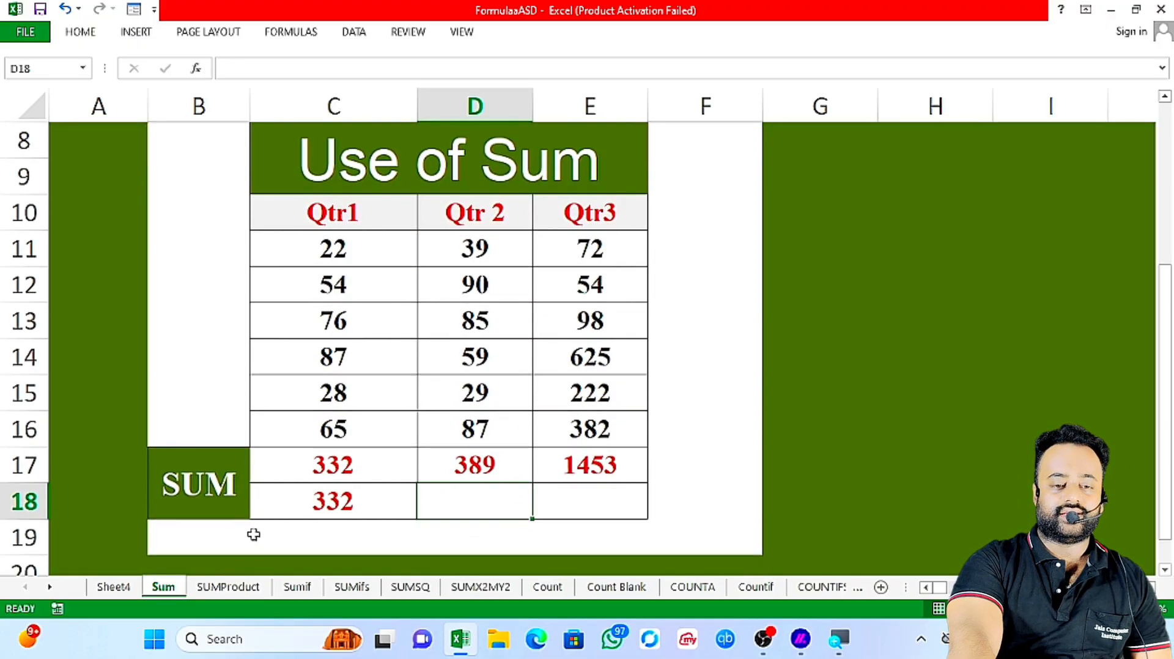
Switch to the SUMProduct sheet and clear the existing SUMPRODUCT formula from cell F21.
click(236, 589)
scroll(586, 314, up, 3)
scroll(586, 314, down, 2)
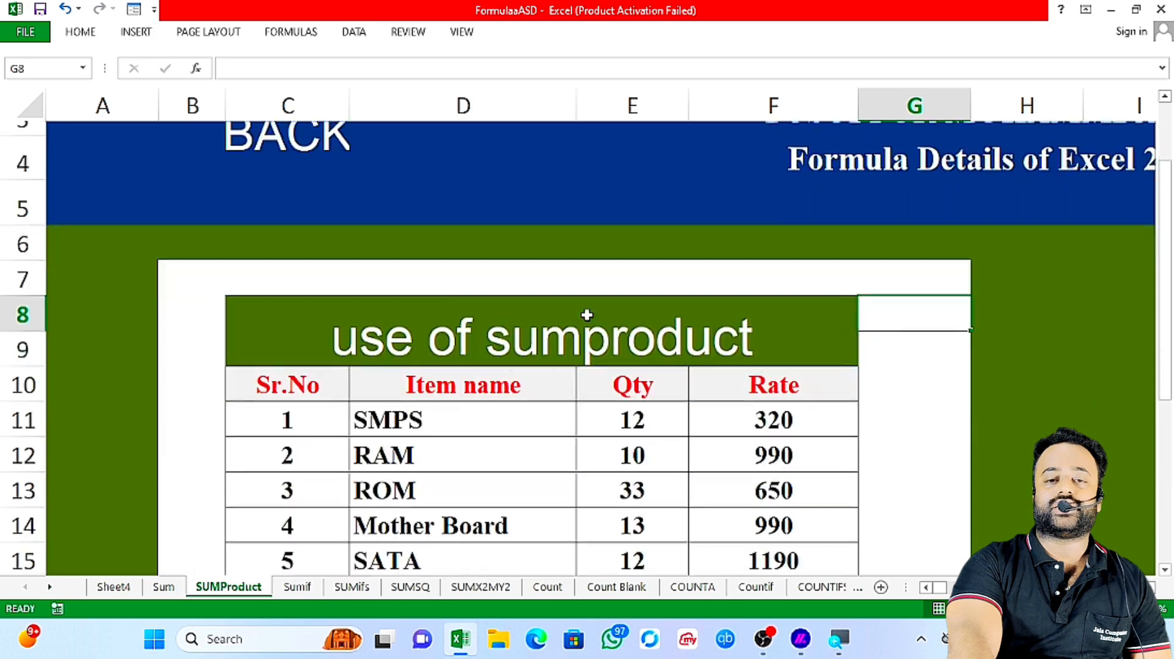
scroll(587, 314, down, 1)
scroll(587, 314, down, 2)
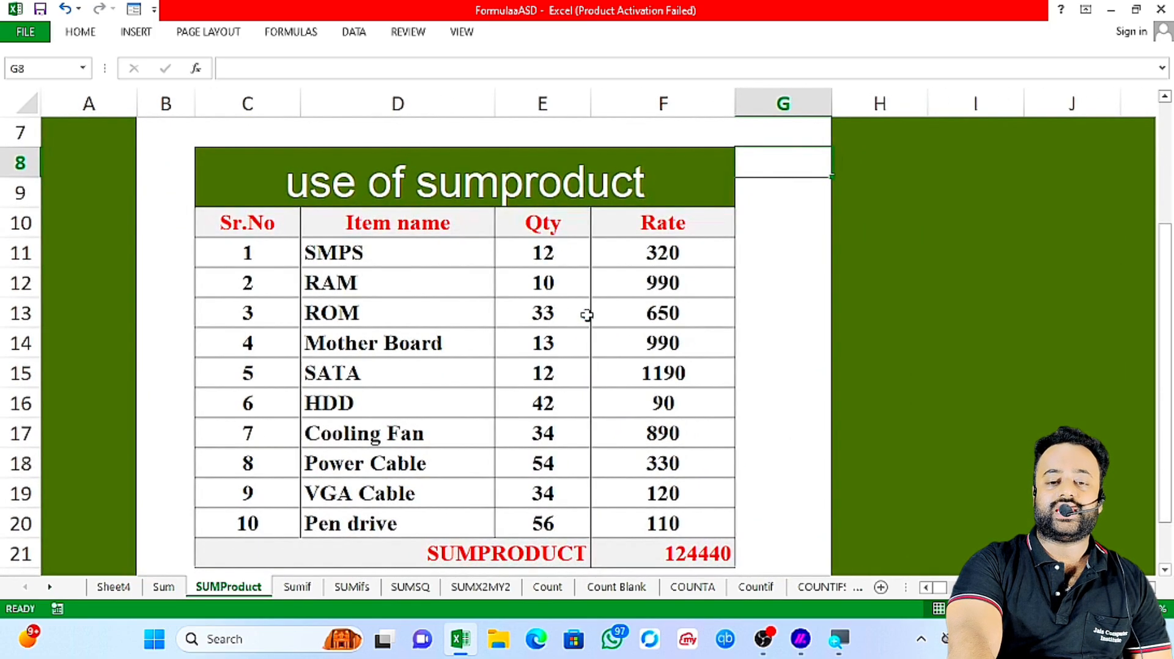
click(689, 558)
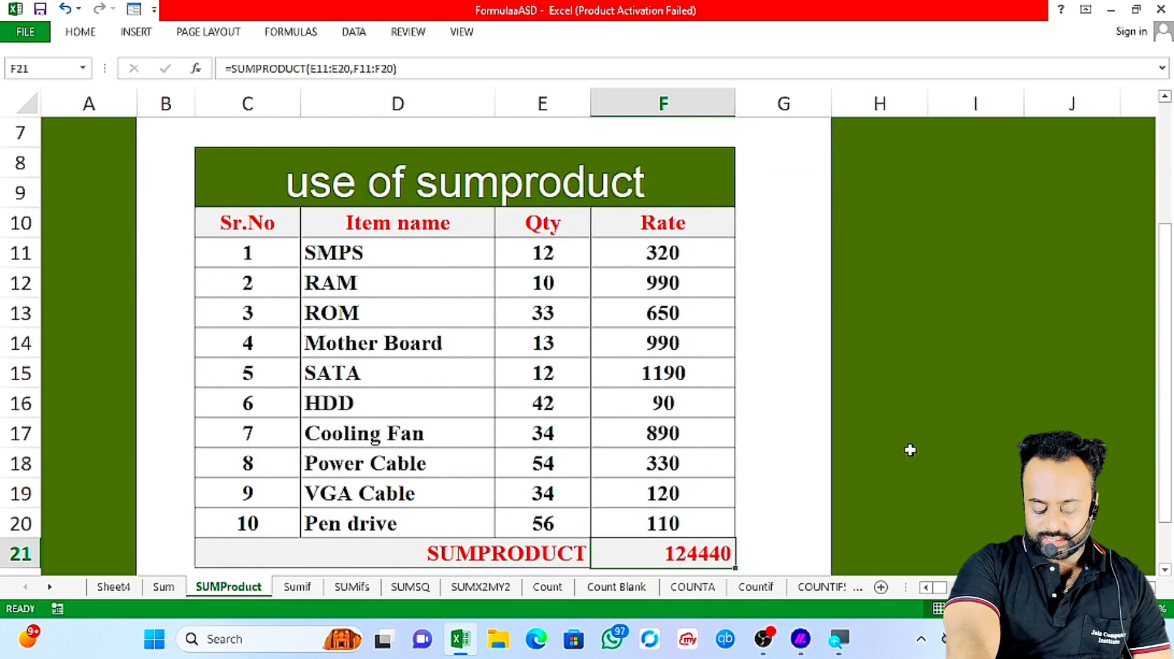
key(Delete)
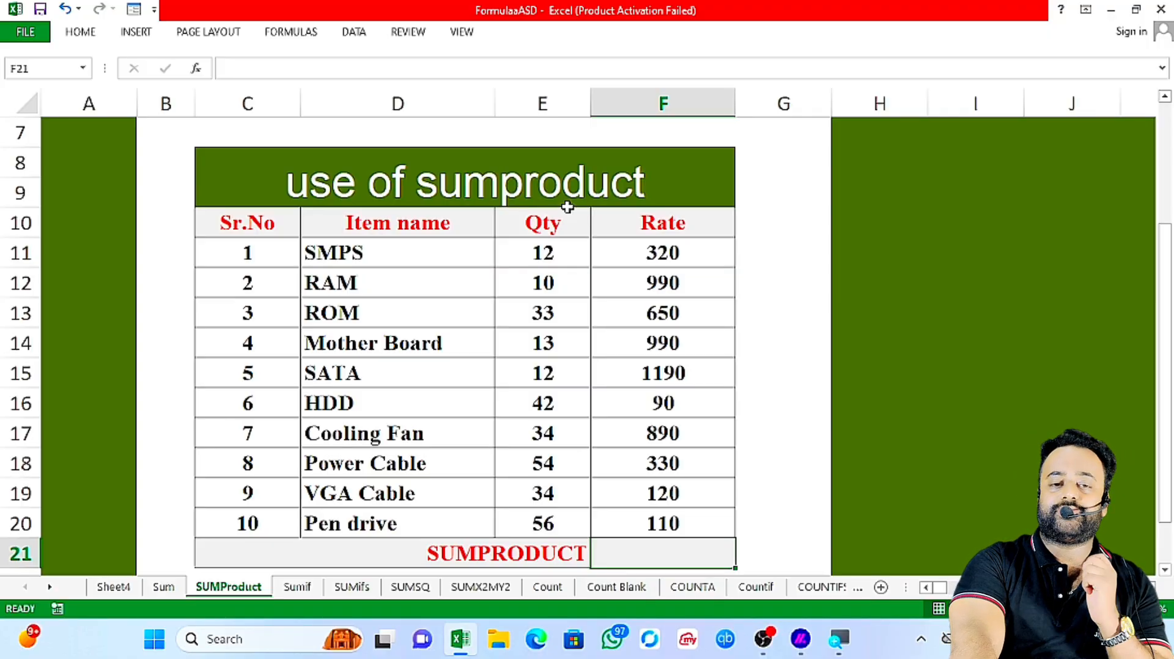
click(383, 254)
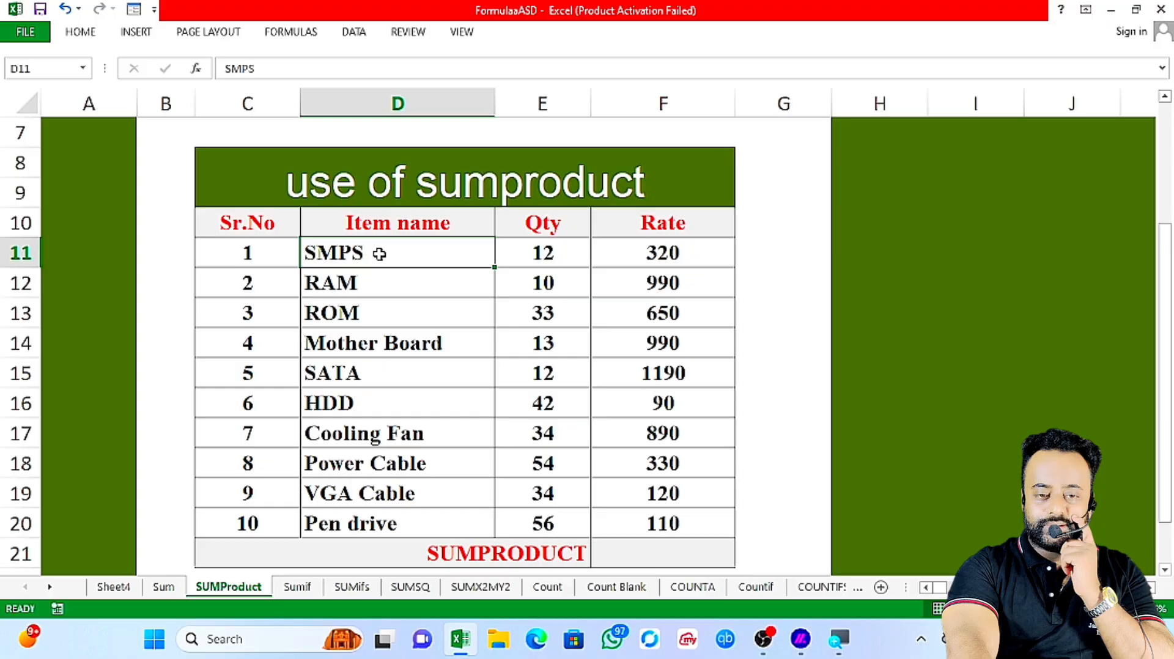
click(558, 255)
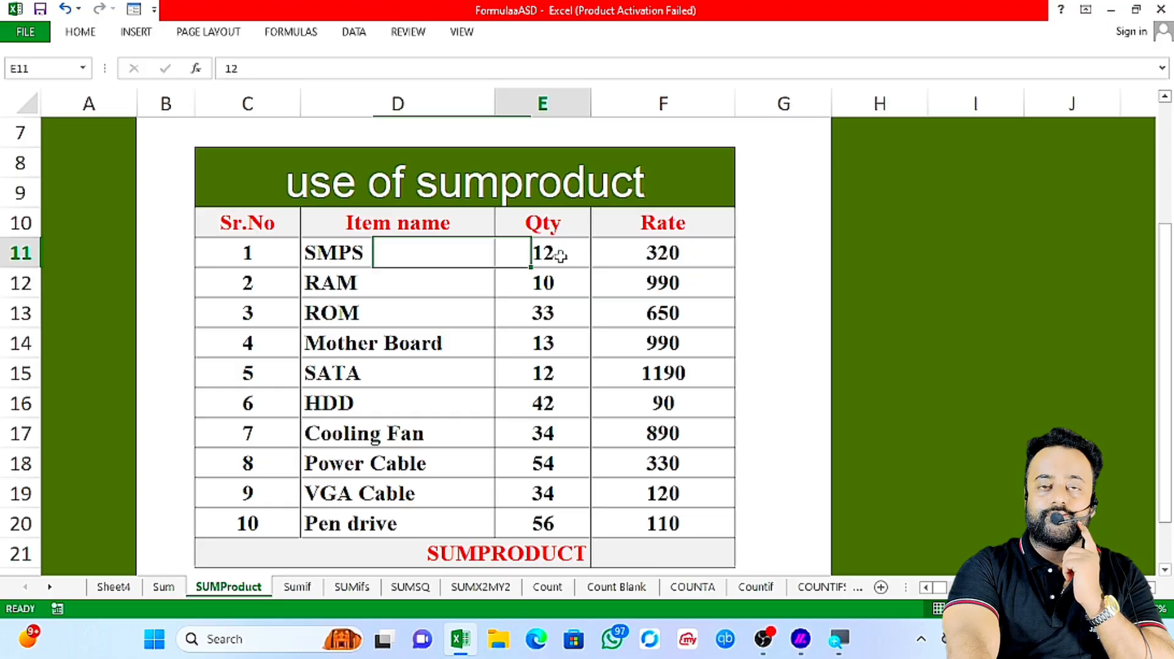
click(714, 251)
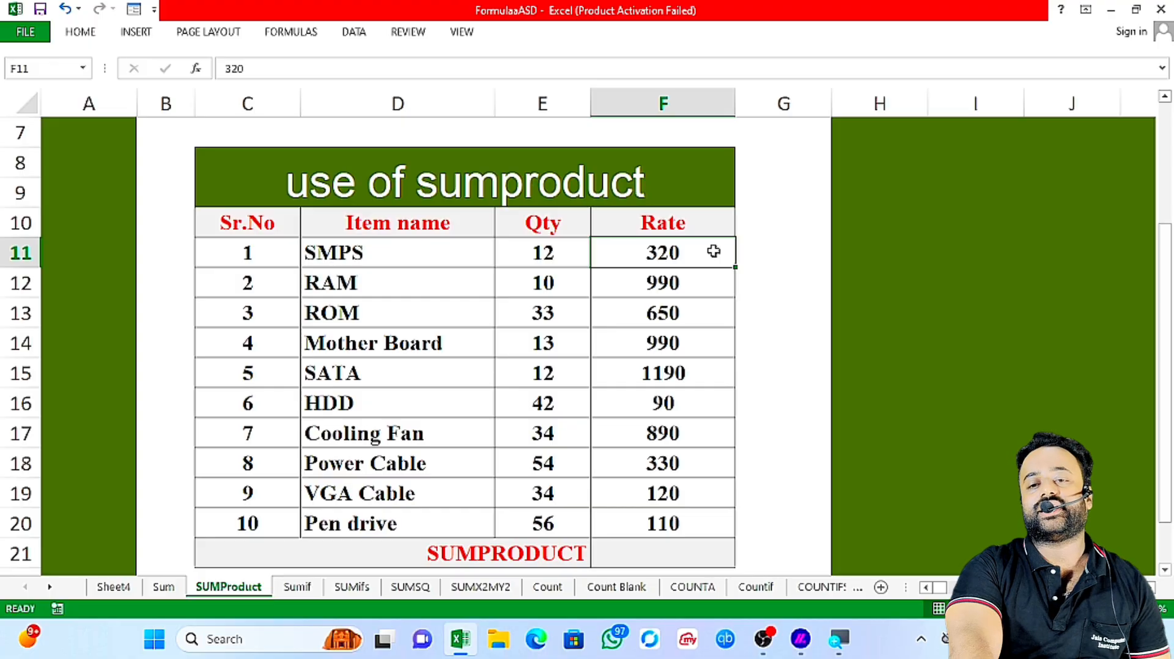
Enter the formula =E11*F11 in cell G11 to multiply the SMPS quantity by its rate.
click(787, 253)
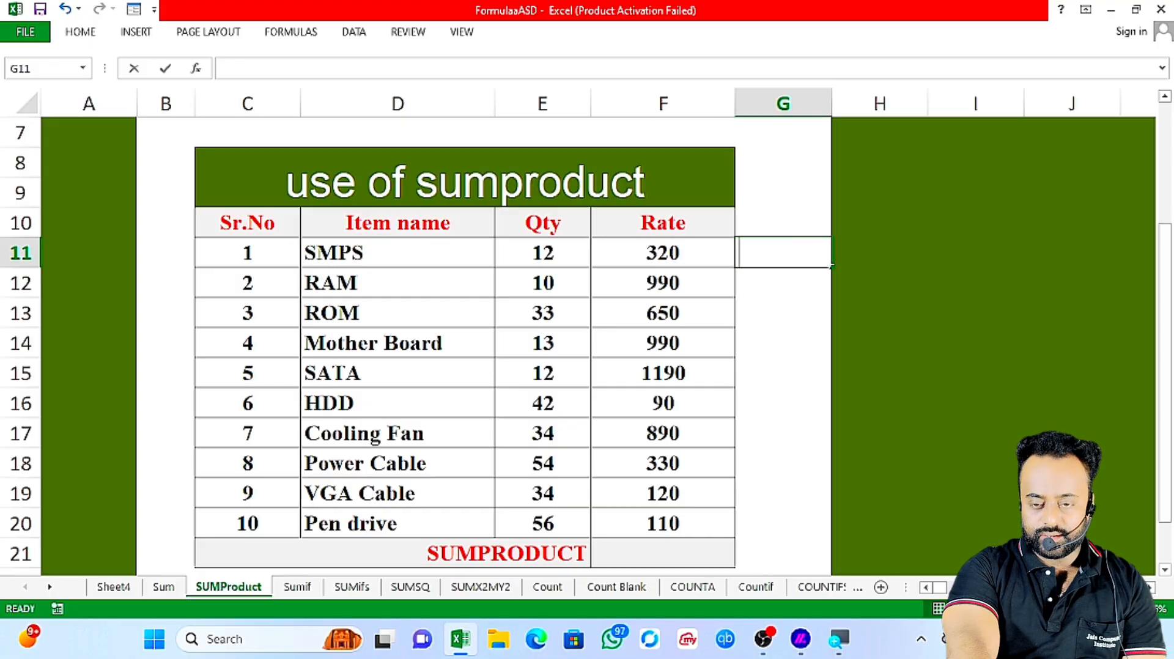
text(=)
click(557, 256)
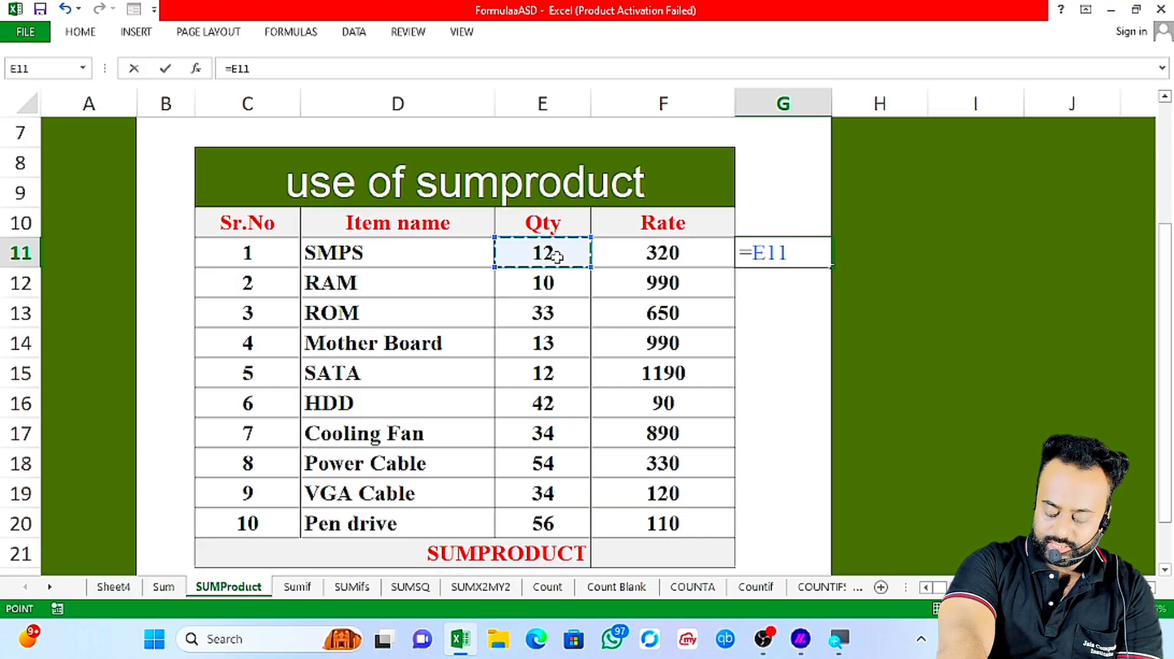
text(*)
click(635, 269)
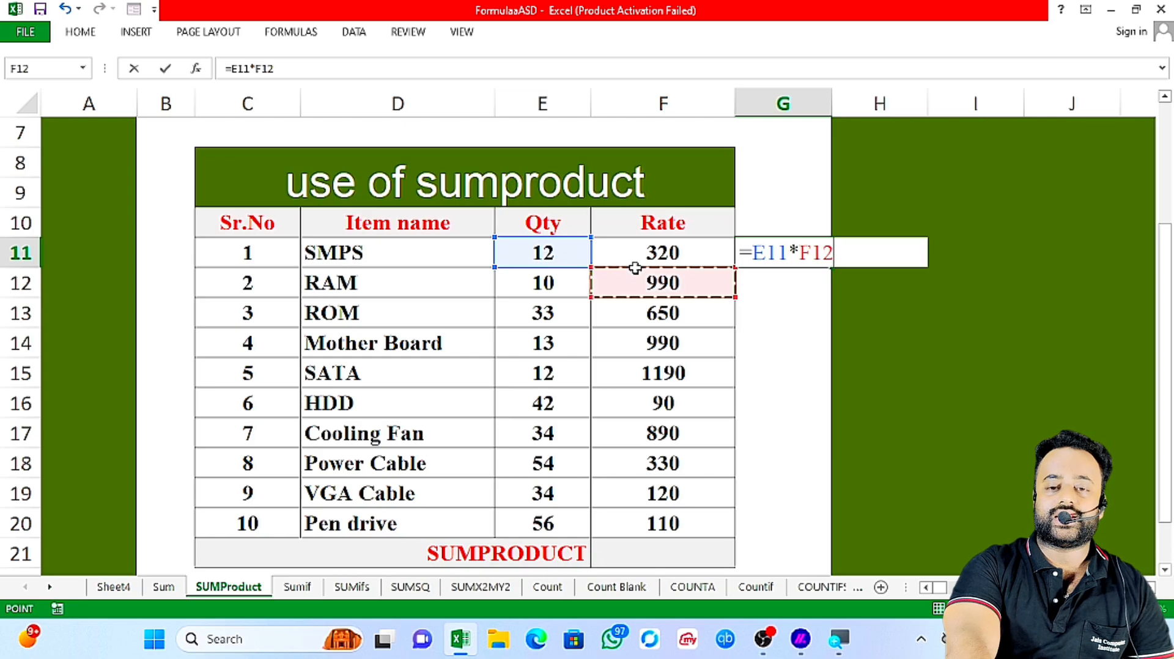
click(660, 250)
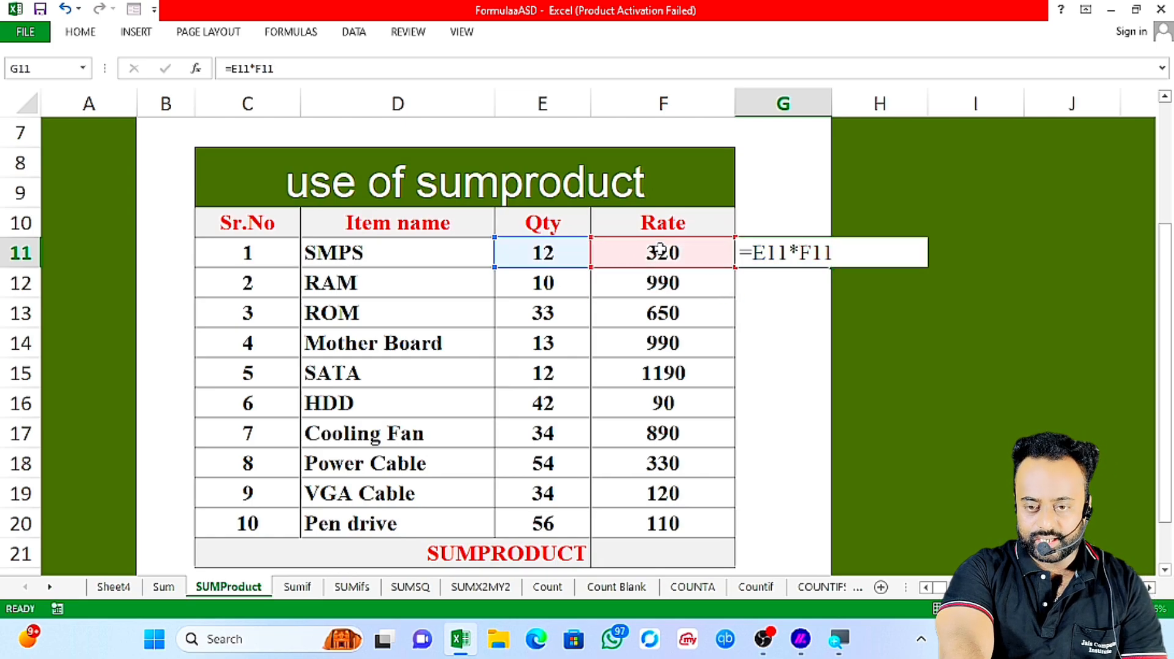
key(Return)
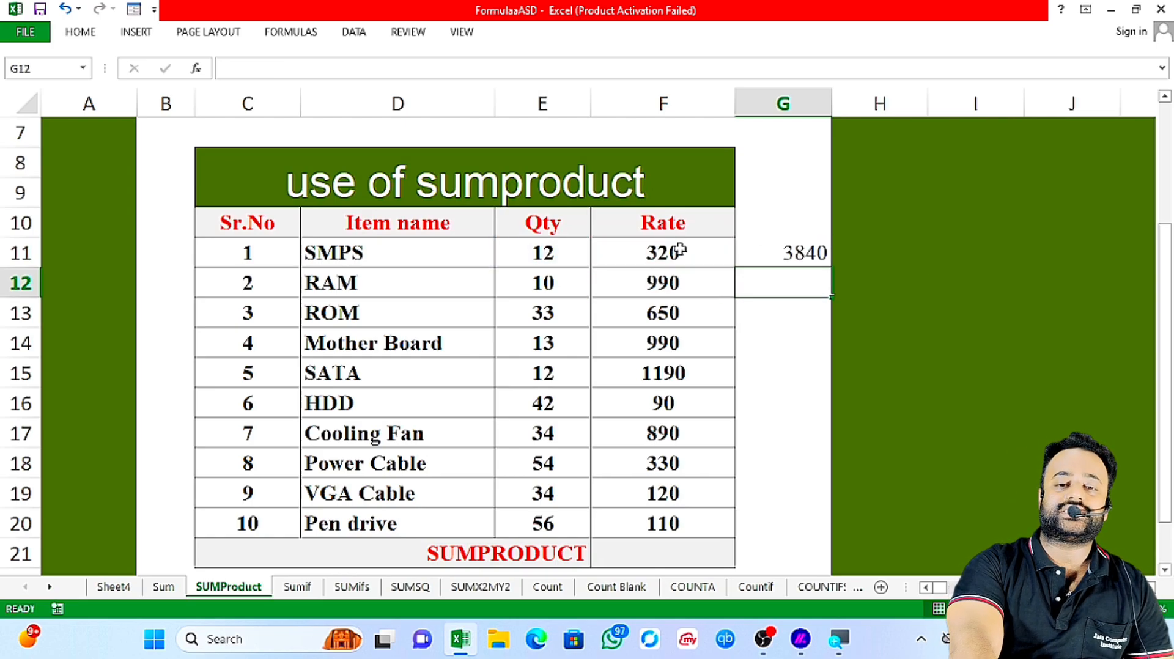
Fill the multiplication formula from G11 down to G20 for all the remaining items.
click(580, 254)
drag(613, 260, 810, 252)
click(810, 252)
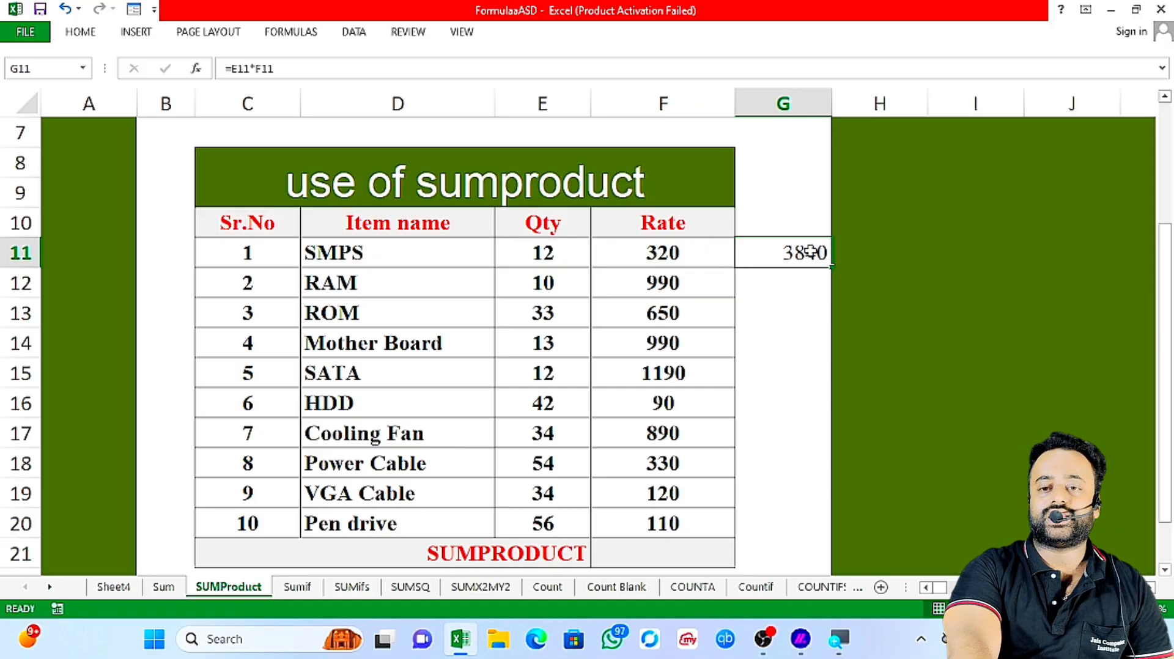
drag(831, 268, 782, 544)
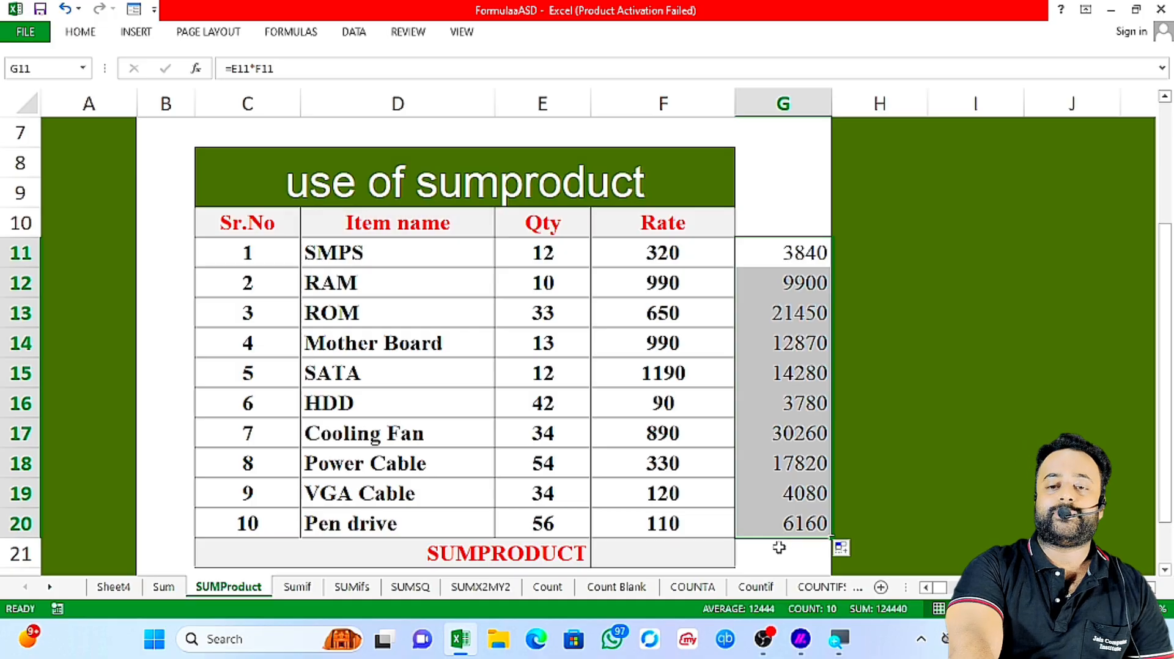
Enter the formula =SUM(G11:G20) in cell G21 to total the quantity-times-rate products.
click(782, 547)
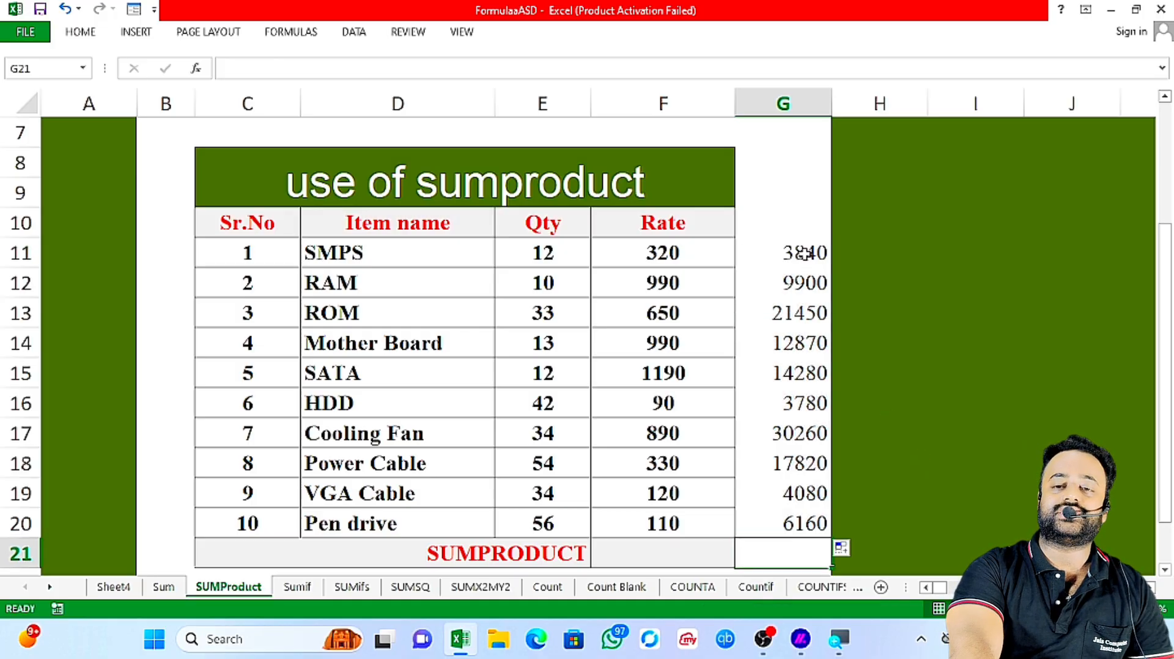
drag(806, 253, 800, 510)
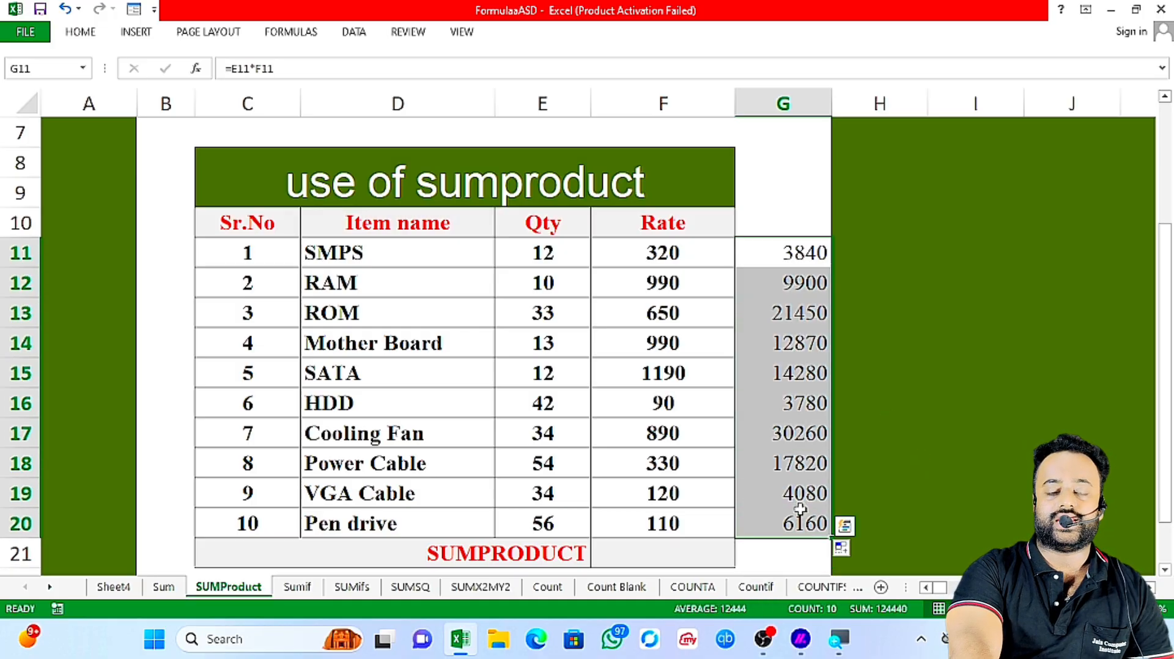
click(790, 551)
text(=SUM()
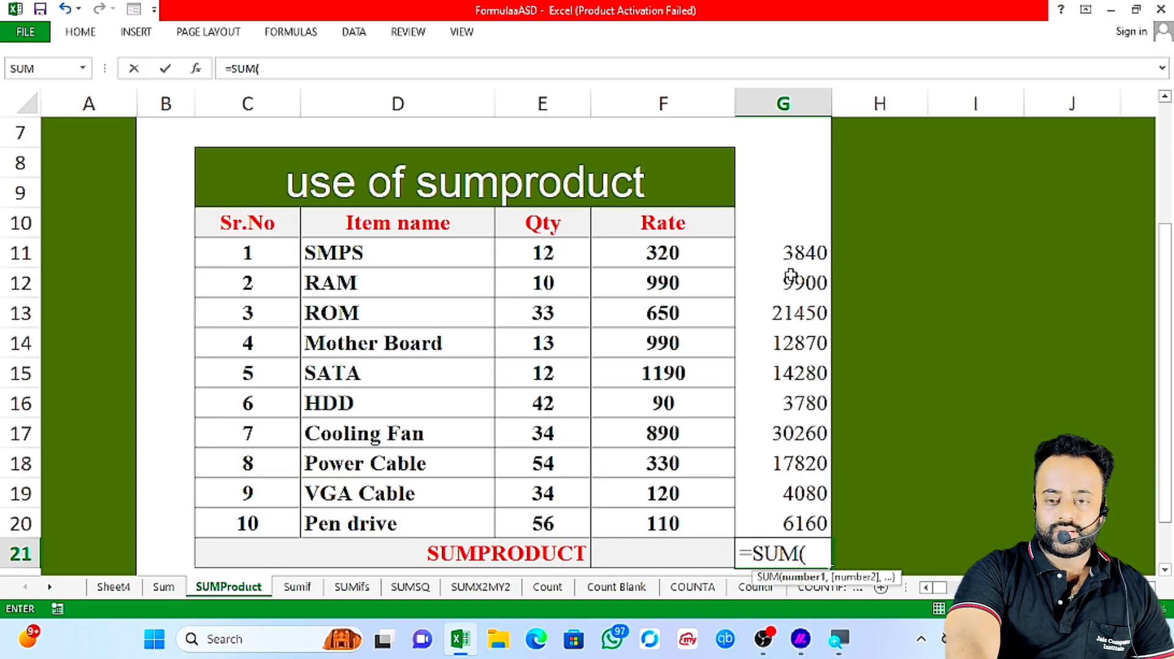
drag(793, 260, 788, 516)
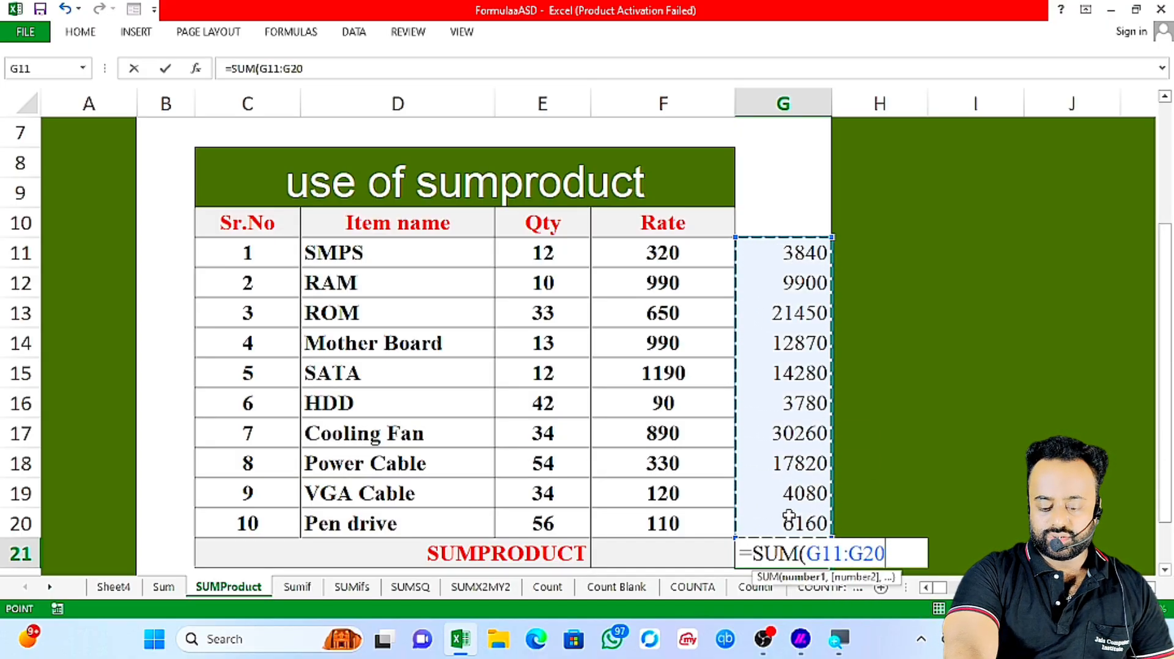
text())
key(Return)
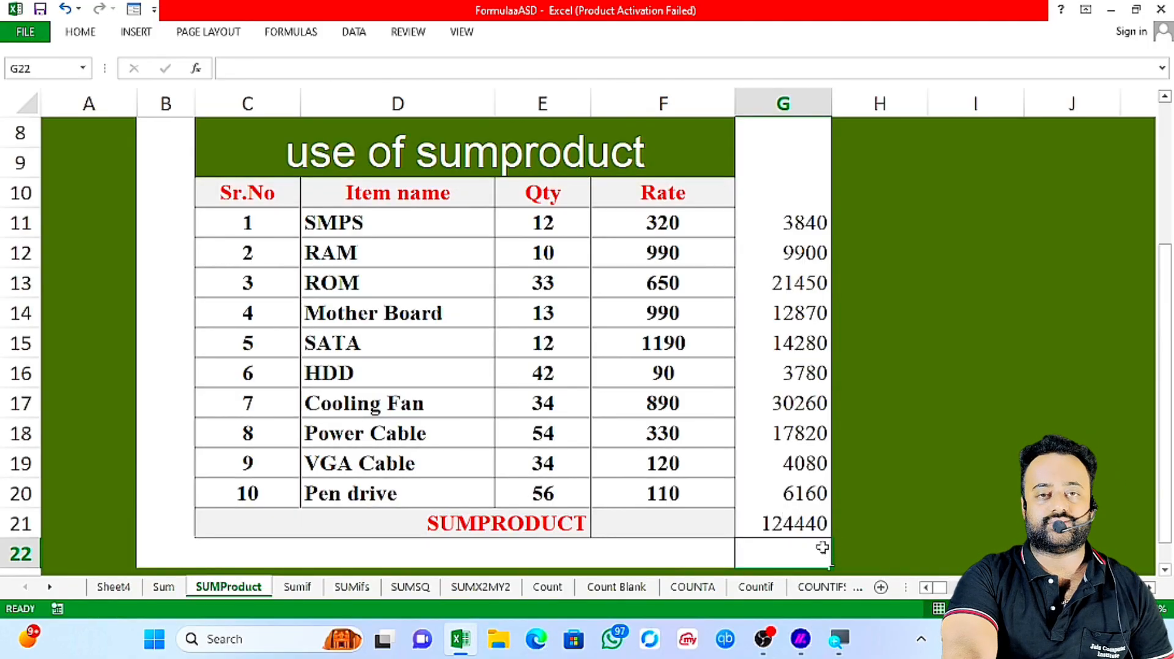
Clear the helper products and their total from column G, rows 11 to 21.
click(652, 521)
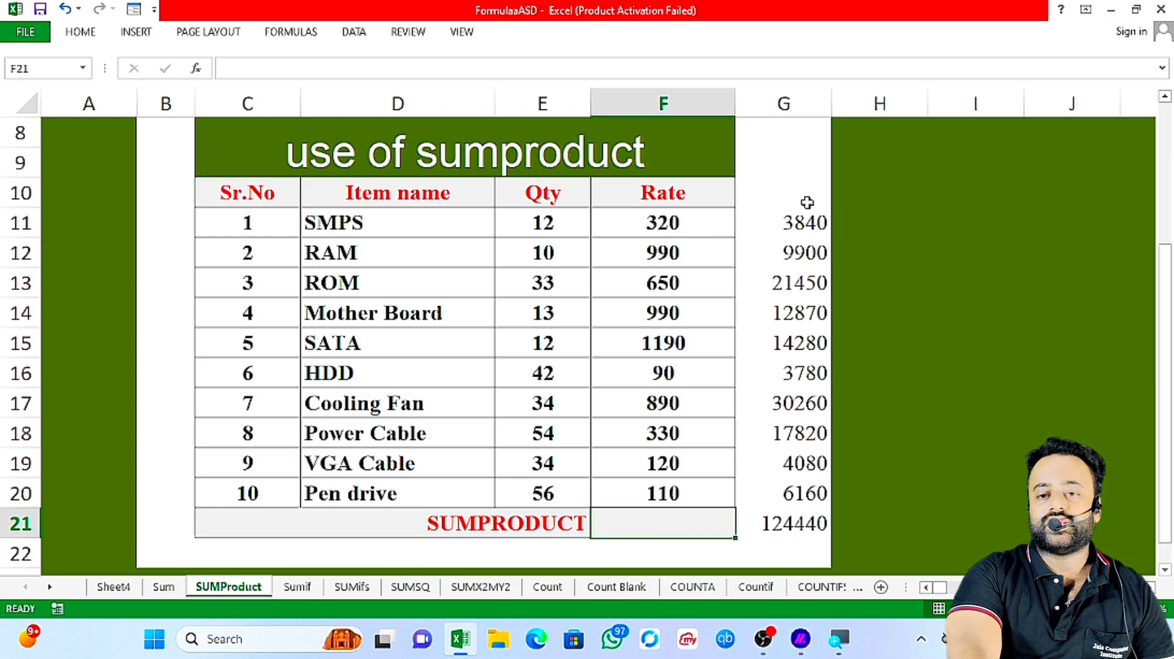
drag(803, 209, 807, 539)
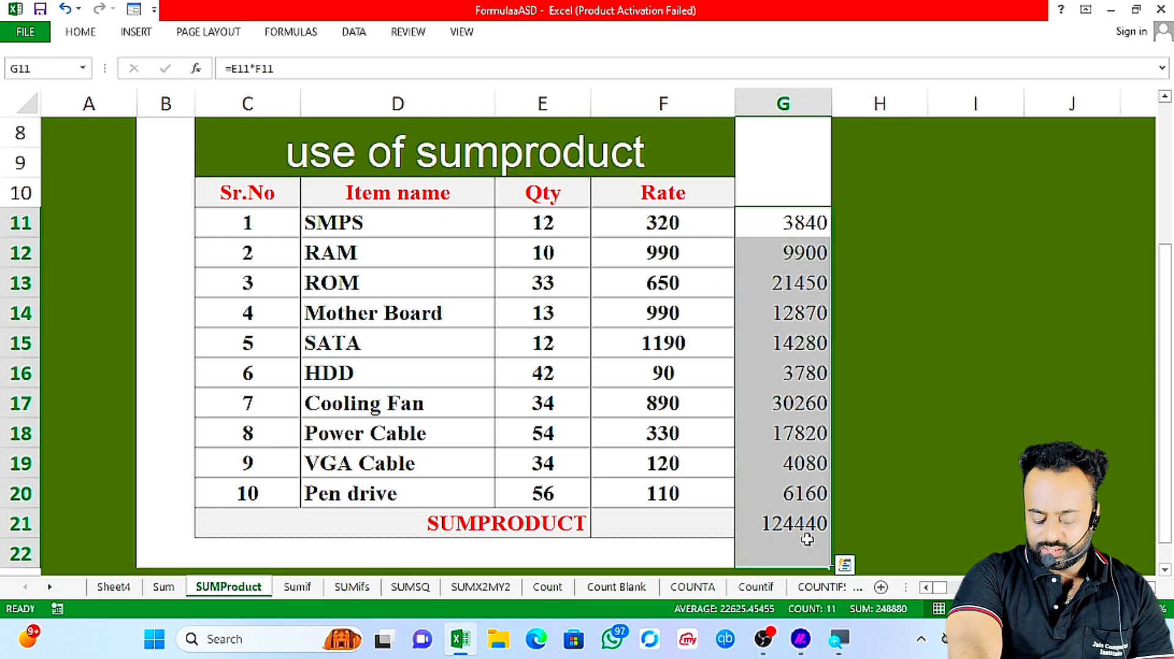
key(Delete)
Enter the formula =SUMPRODUCT(E11:E20,F11:F20) in cell F21, using the Qty and Rate columns as the two arrays.
click(705, 524)
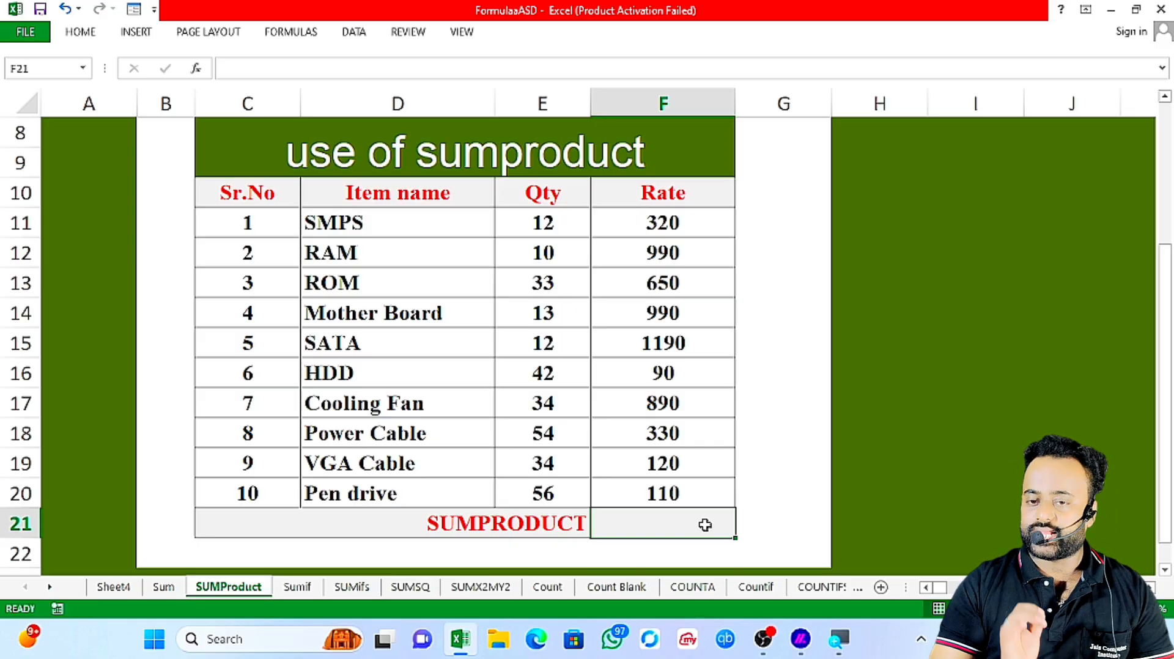
text(=su)
key(Tab)
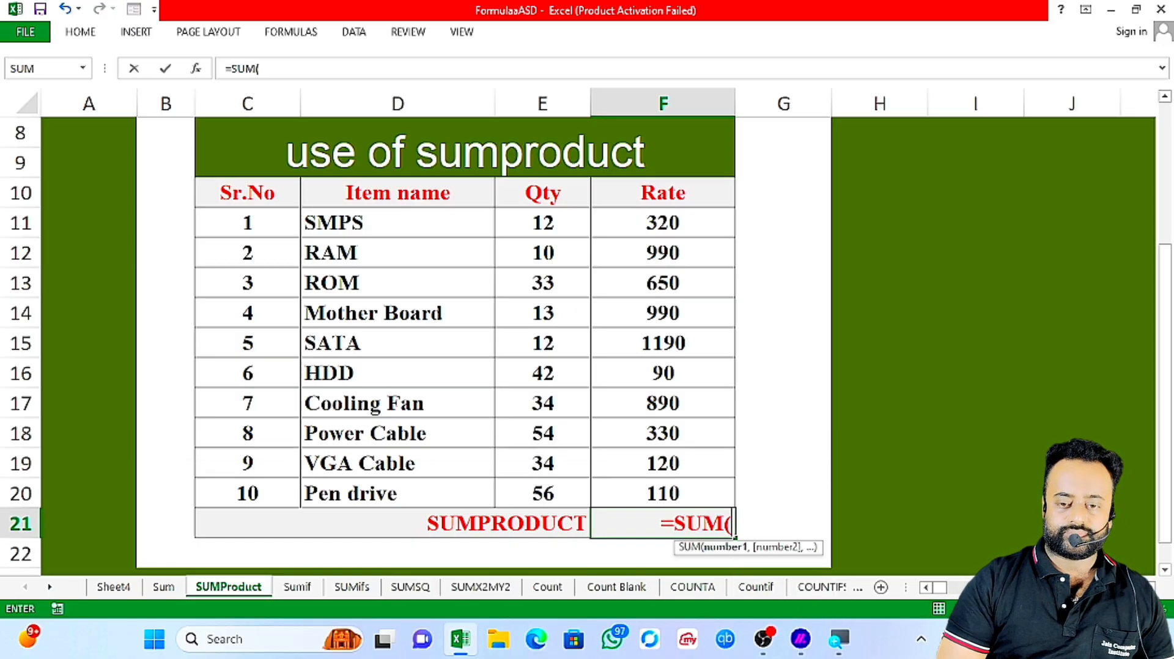
key(BackSpace)
text(pr)
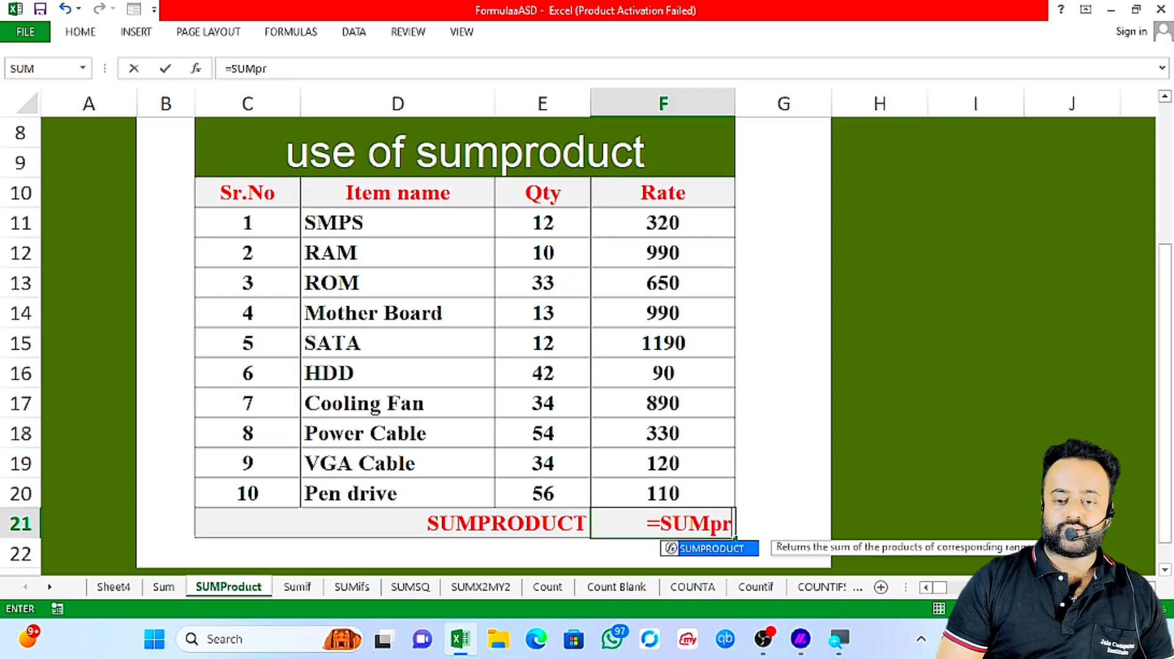
key(Tab)
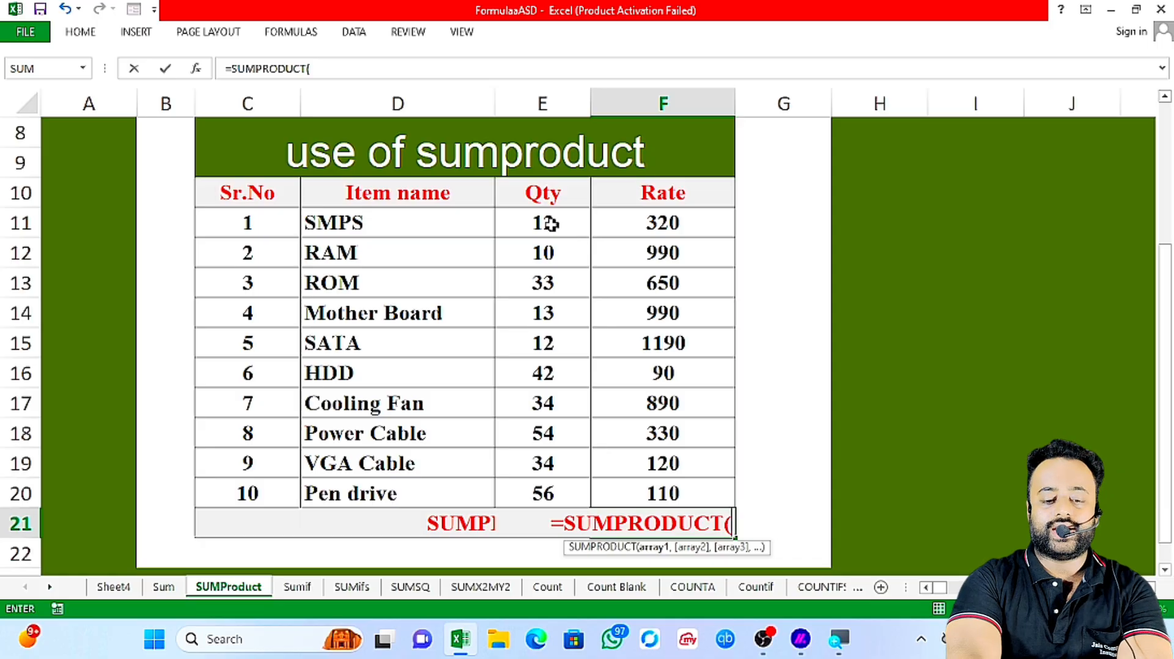
drag(550, 224, 521, 487)
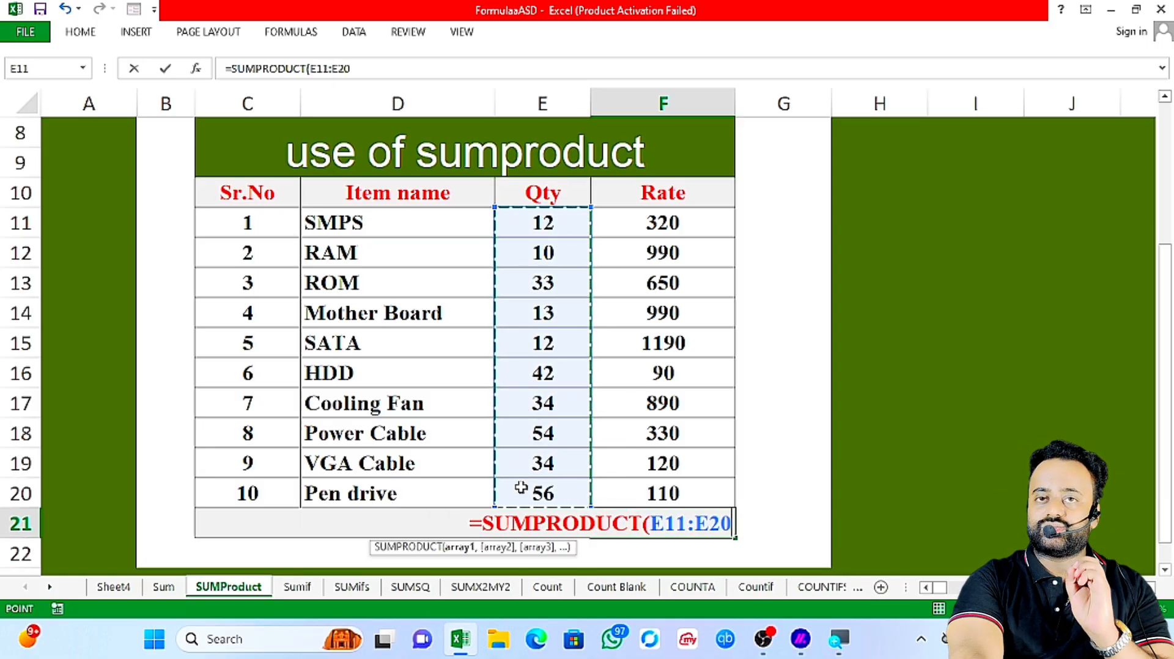
text(,)
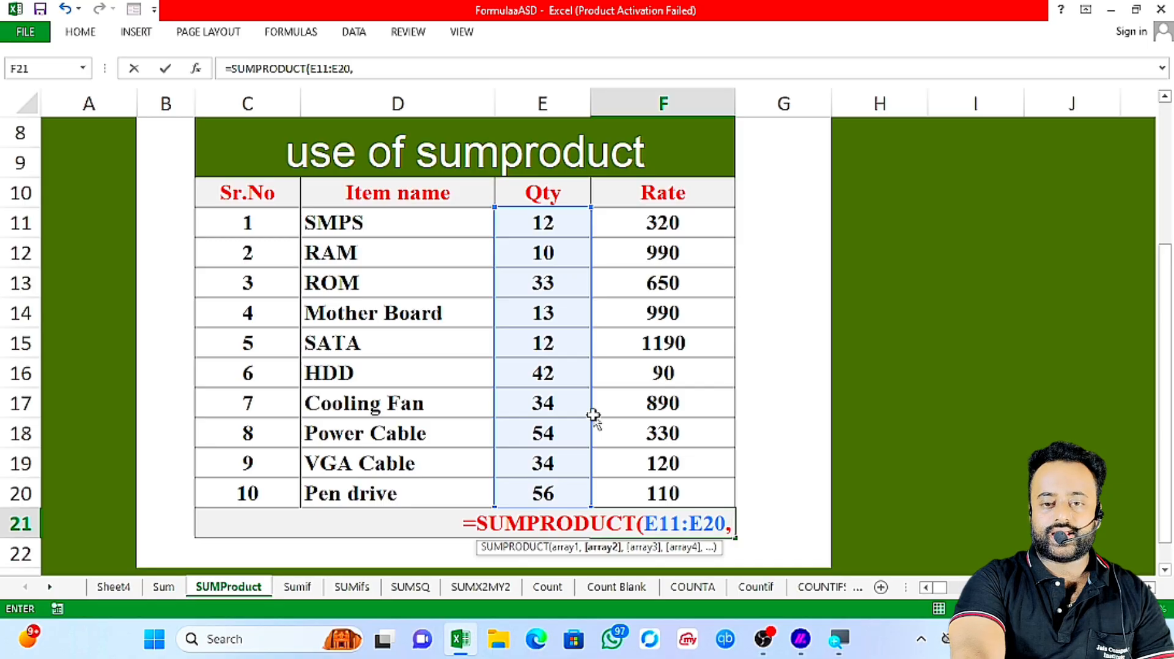
drag(702, 226, 673, 491)
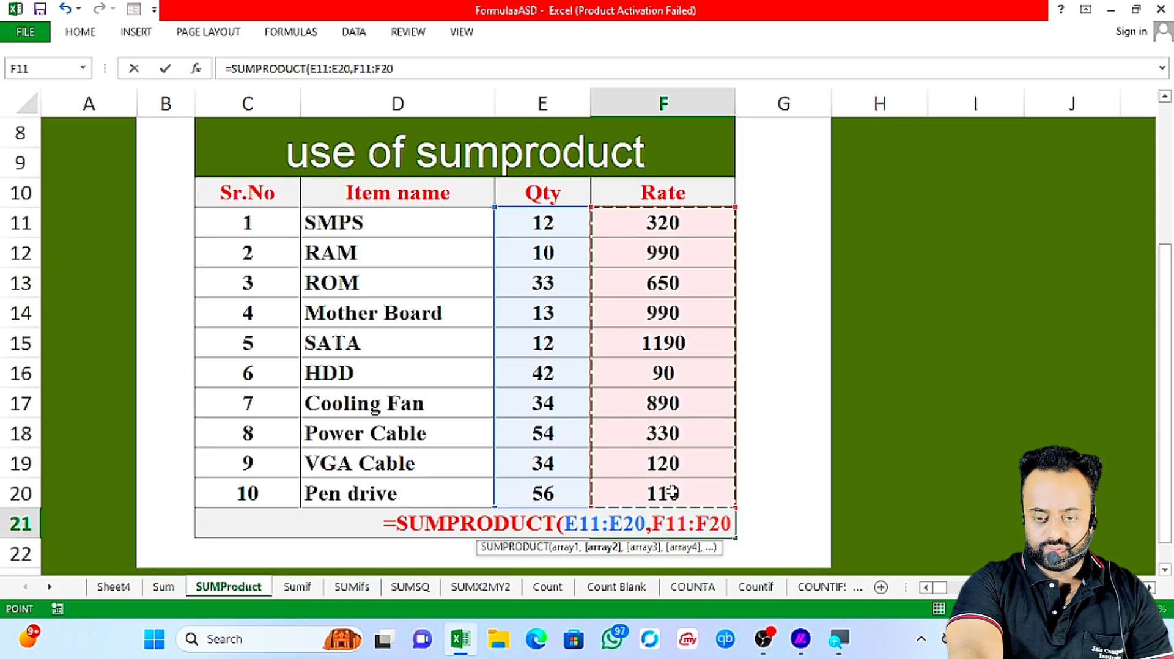
text())
key(Return)
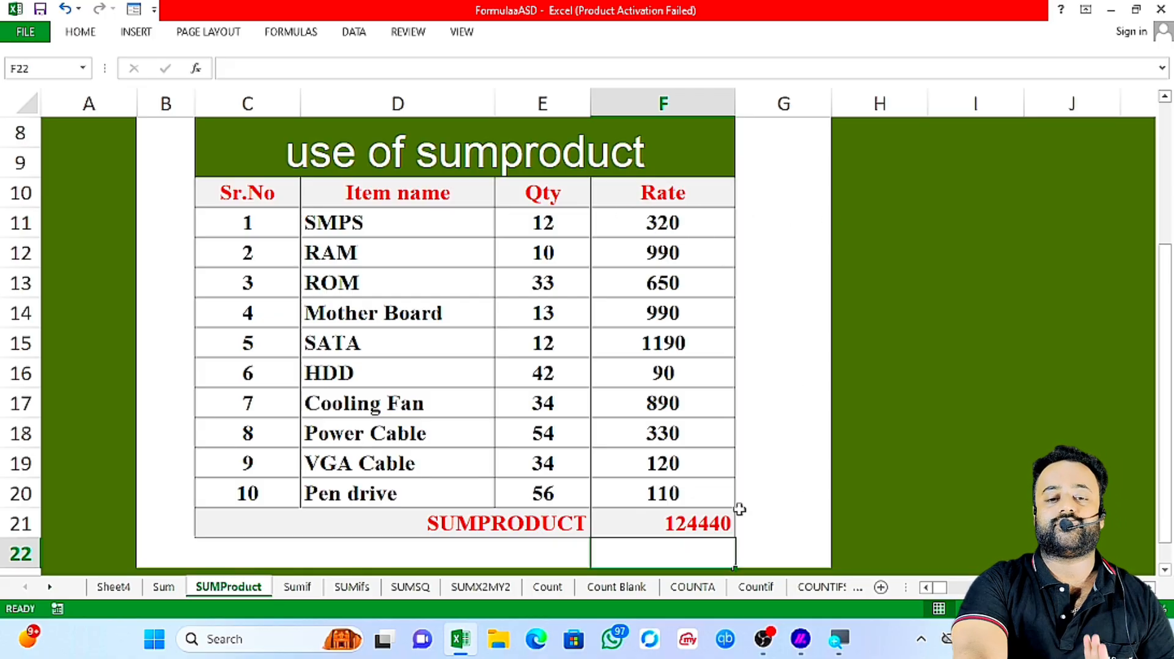
Switch to the Sumif sheet and examine the Brakes rows, their costs and the total cost of Brakes line.
click(297, 588)
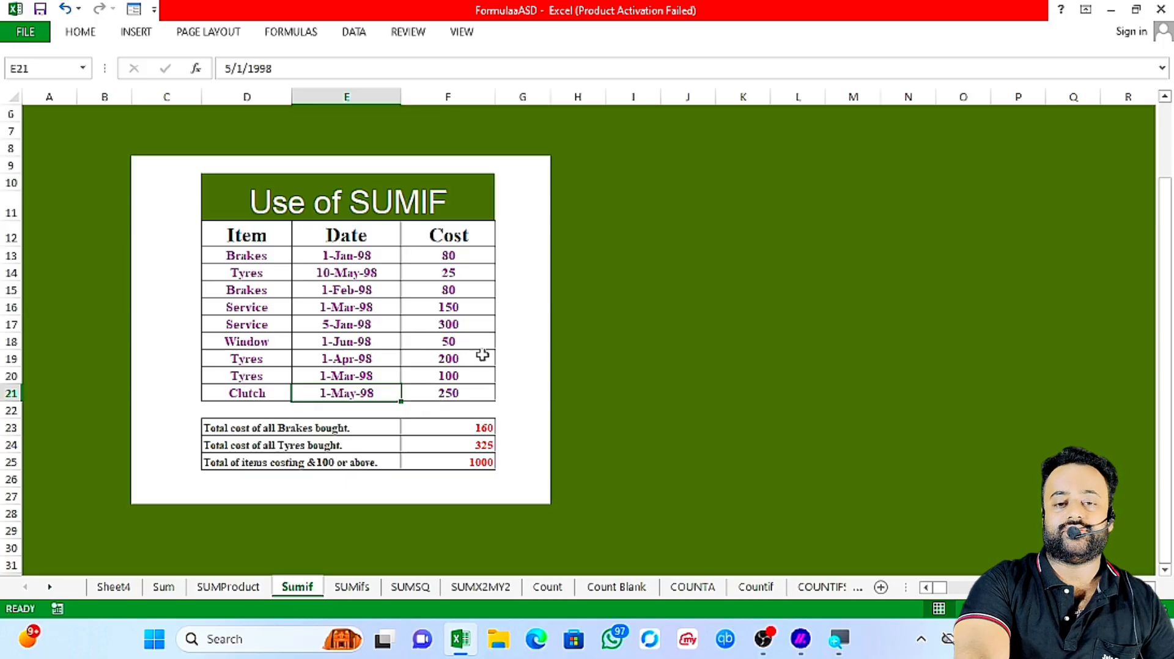
ctrl+scroll(483, 355, up, 1)
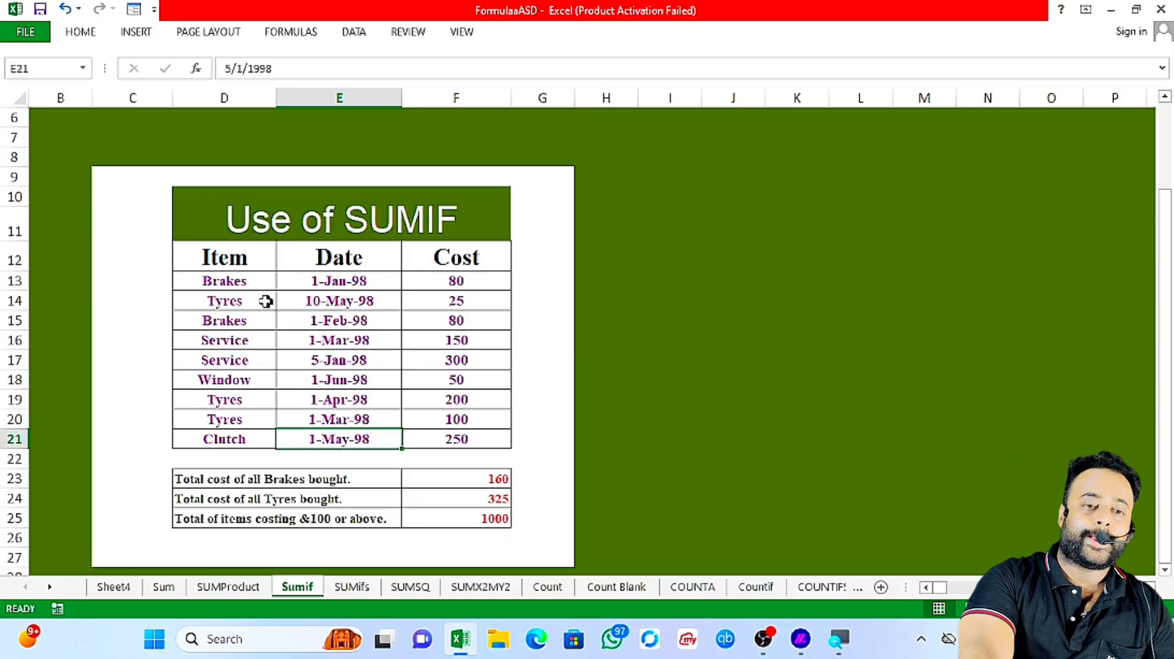
drag(241, 285, 244, 320)
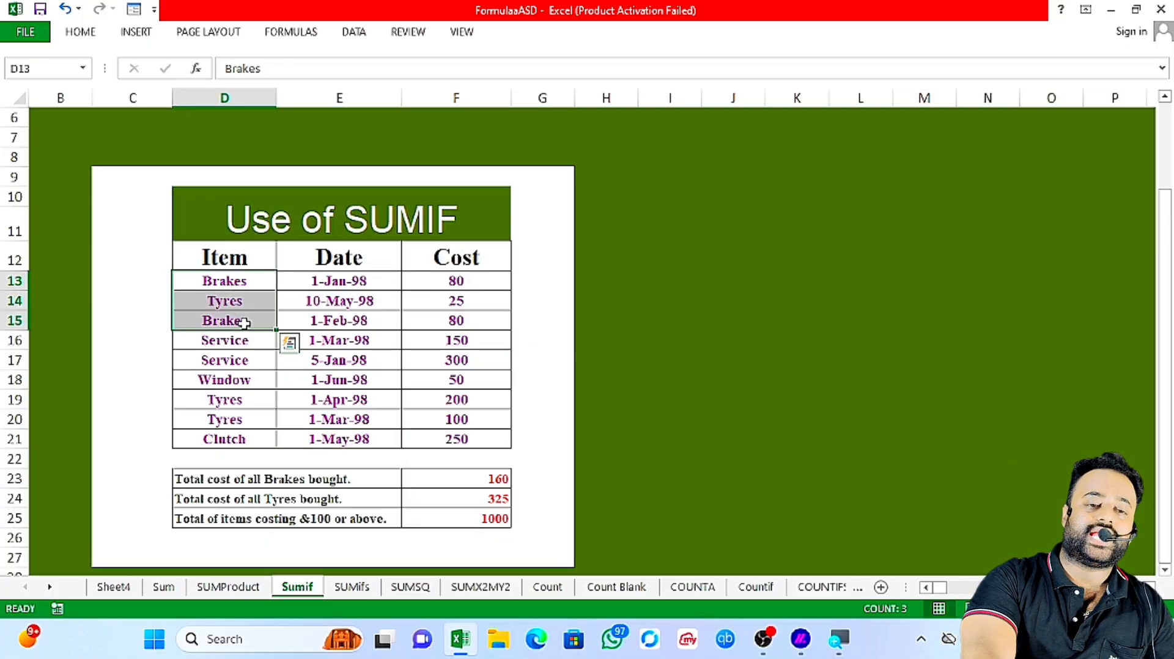
click(244, 319)
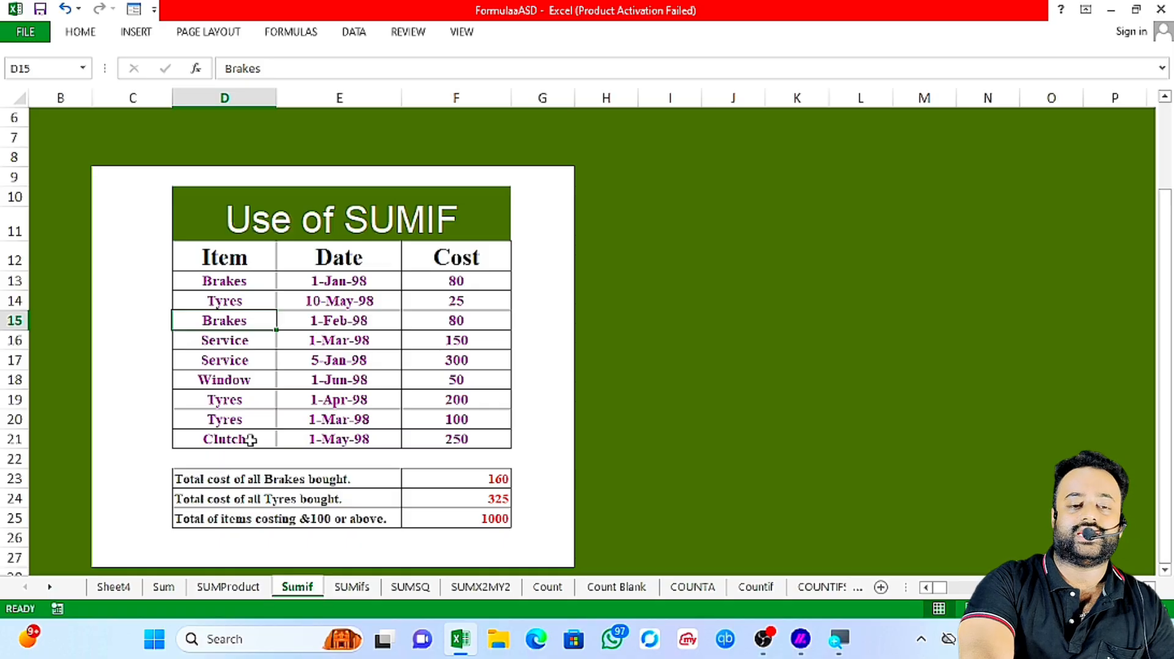
drag(328, 480, 484, 482)
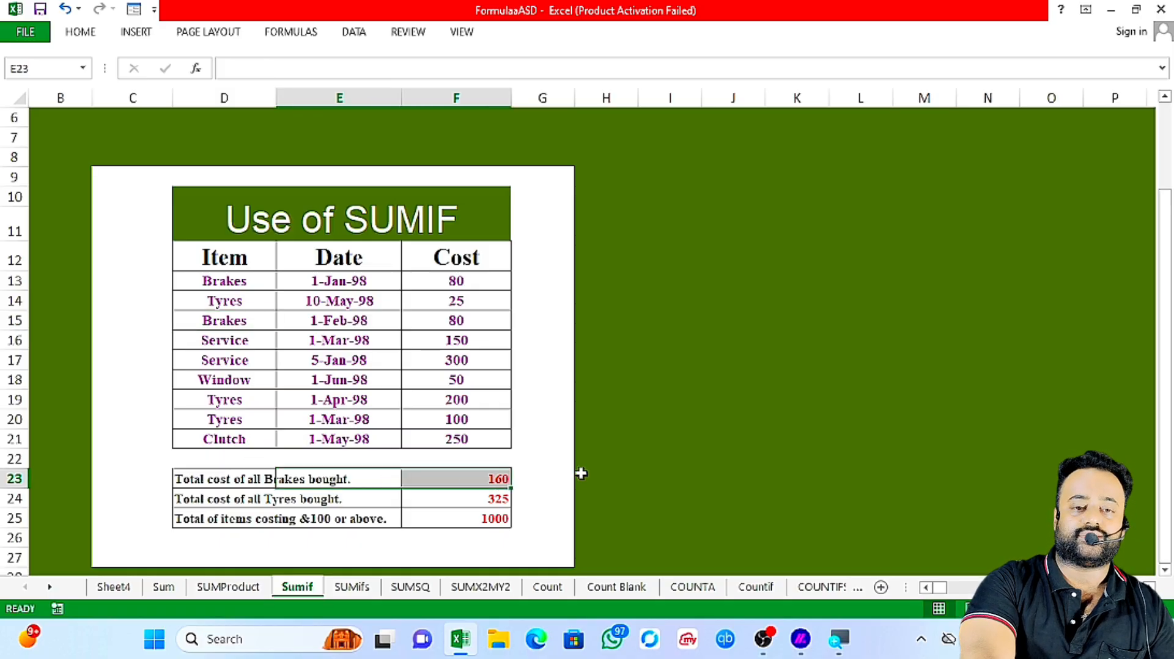
drag(477, 282, 266, 273)
click(463, 327)
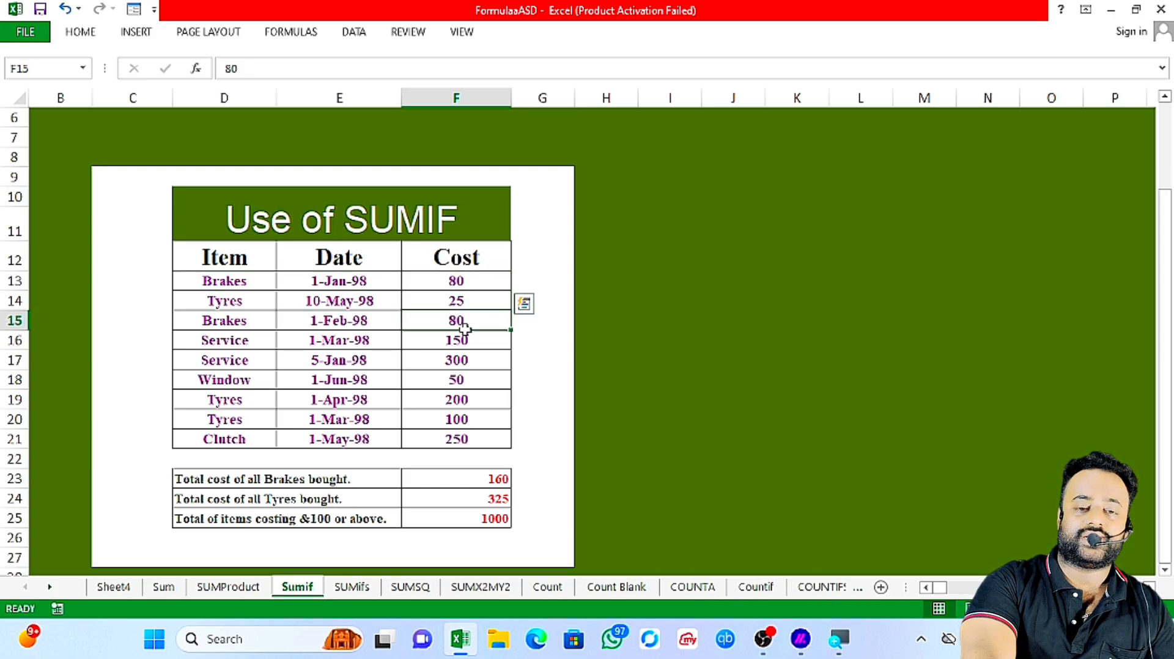
drag(465, 329, 253, 312)
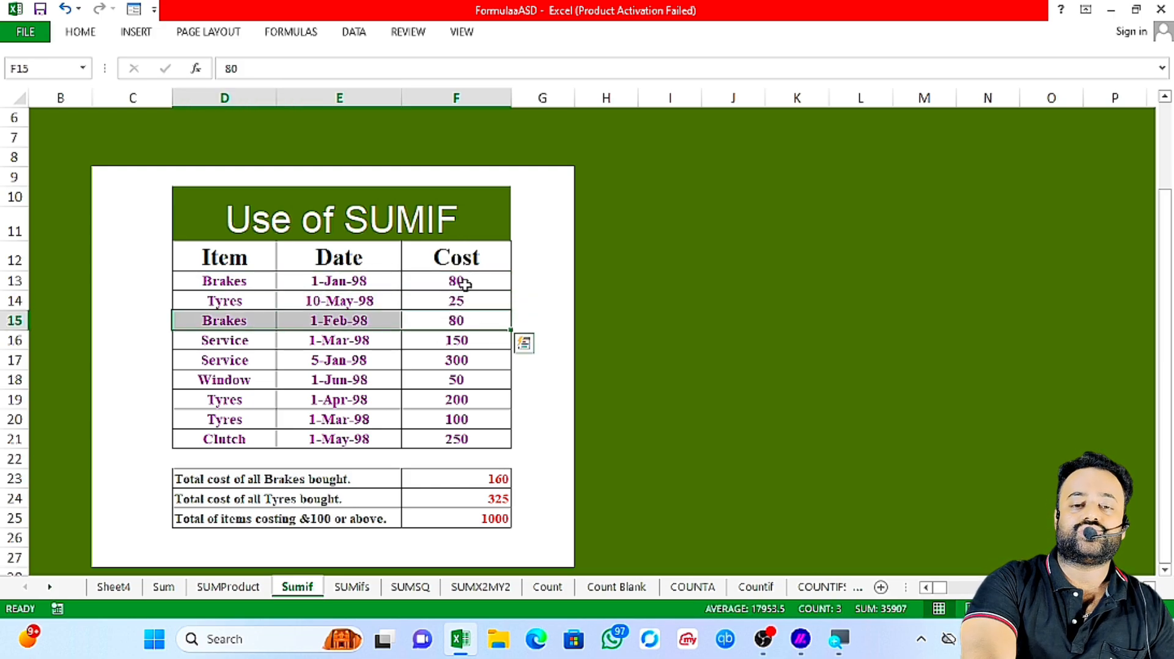
Clear the existing SUMIF formulas from cells F23:F25 and select F23, the total for Brakes.
click(493, 482)
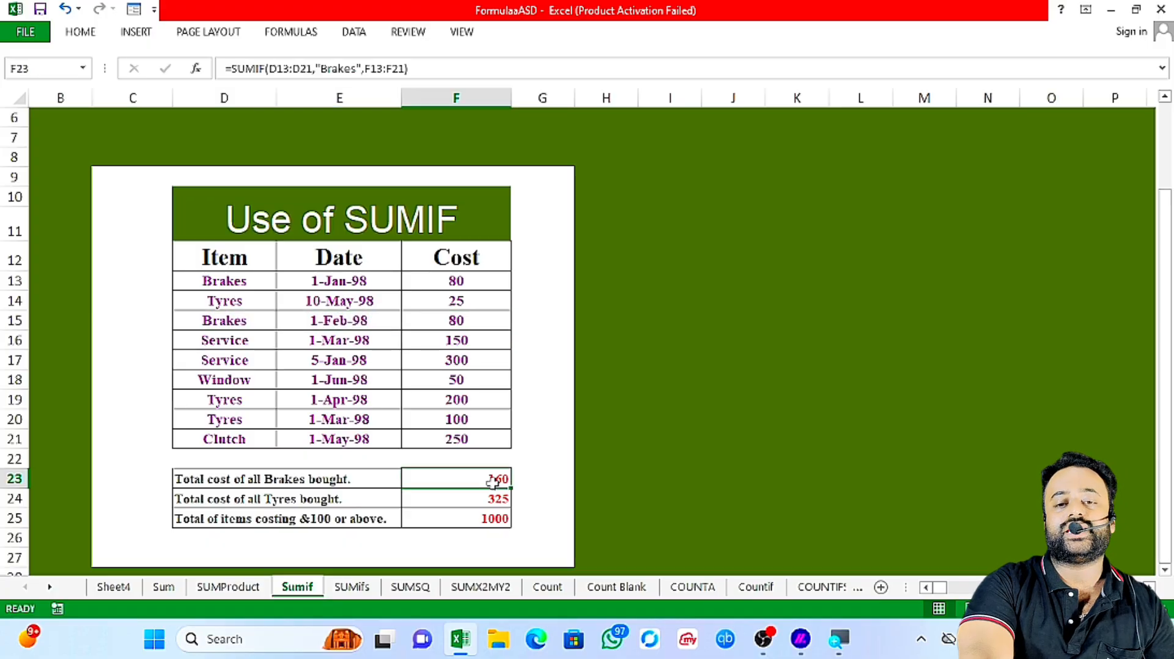
drag(490, 481, 488, 504)
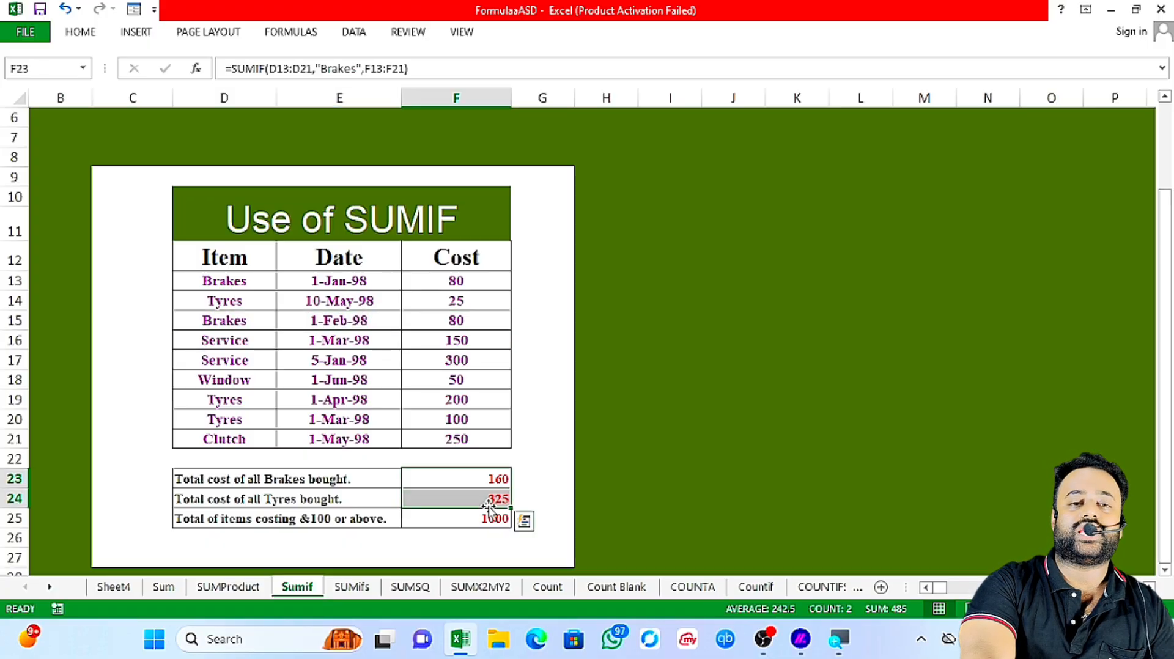
click(488, 521)
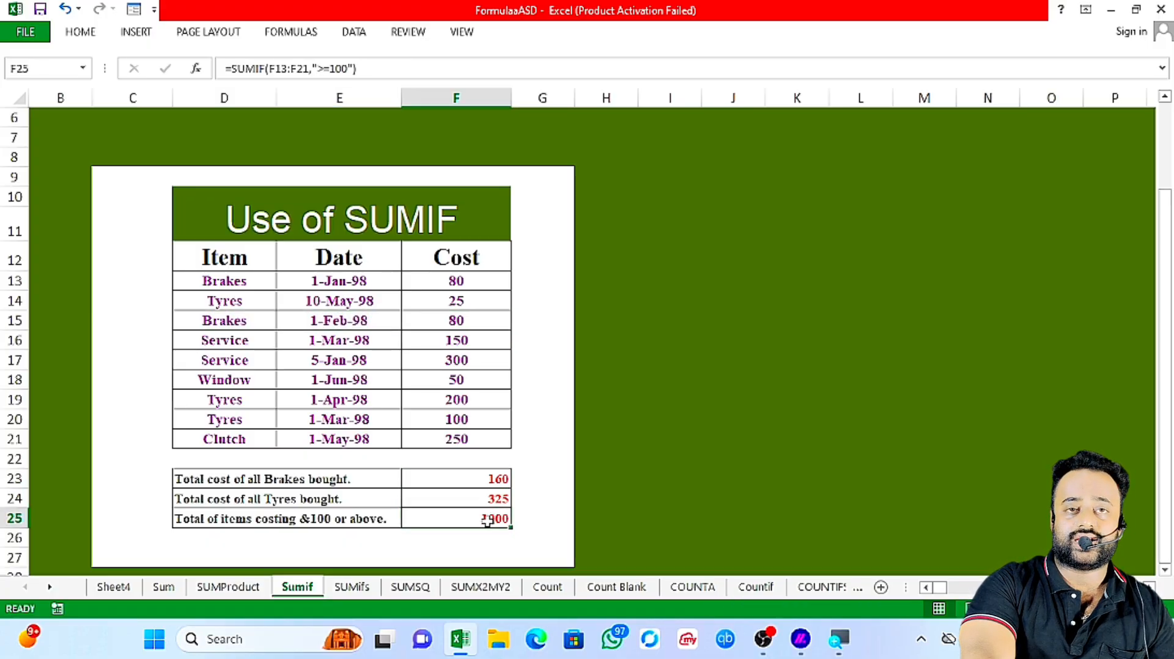
drag(487, 484, 490, 519)
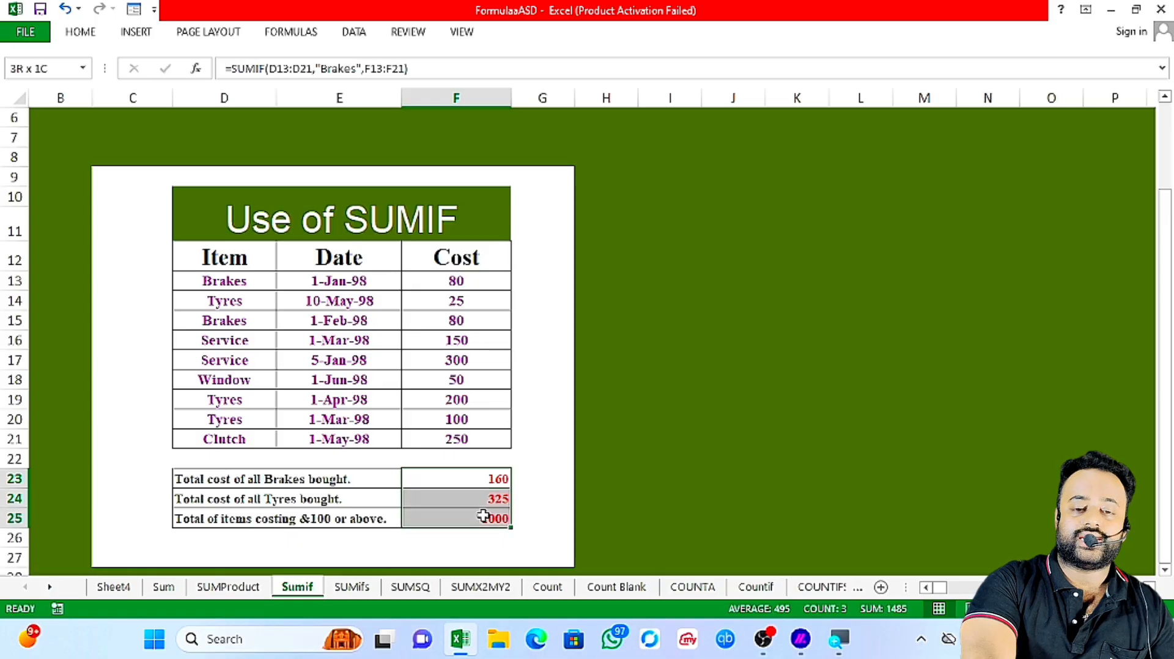
key(Delete)
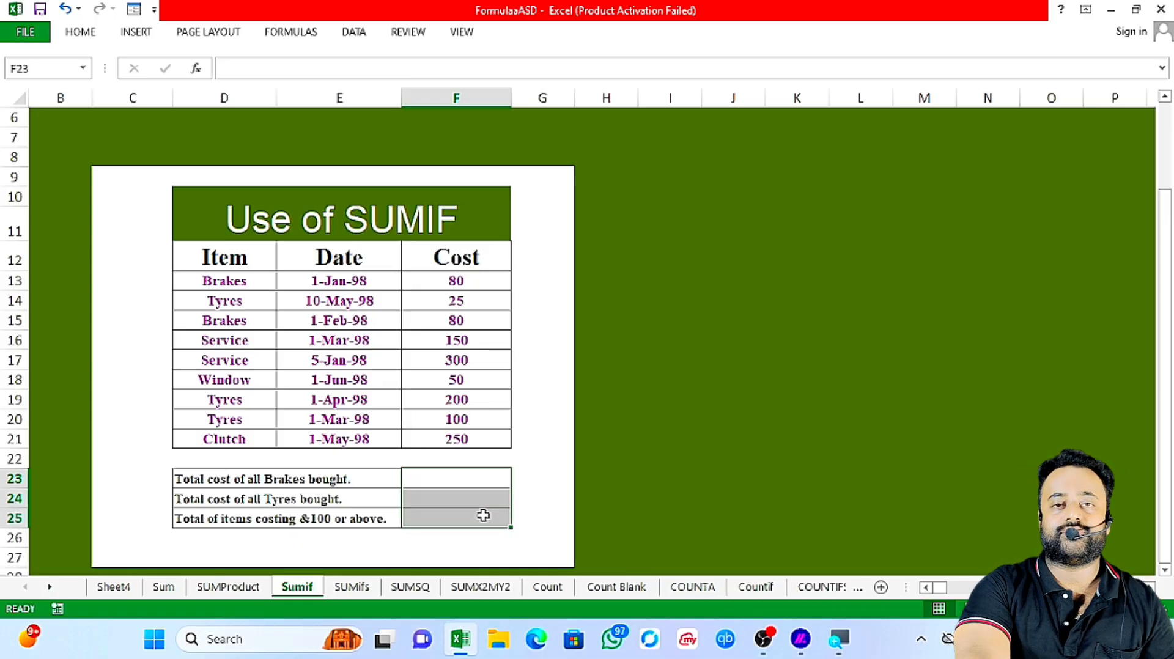
click(472, 480)
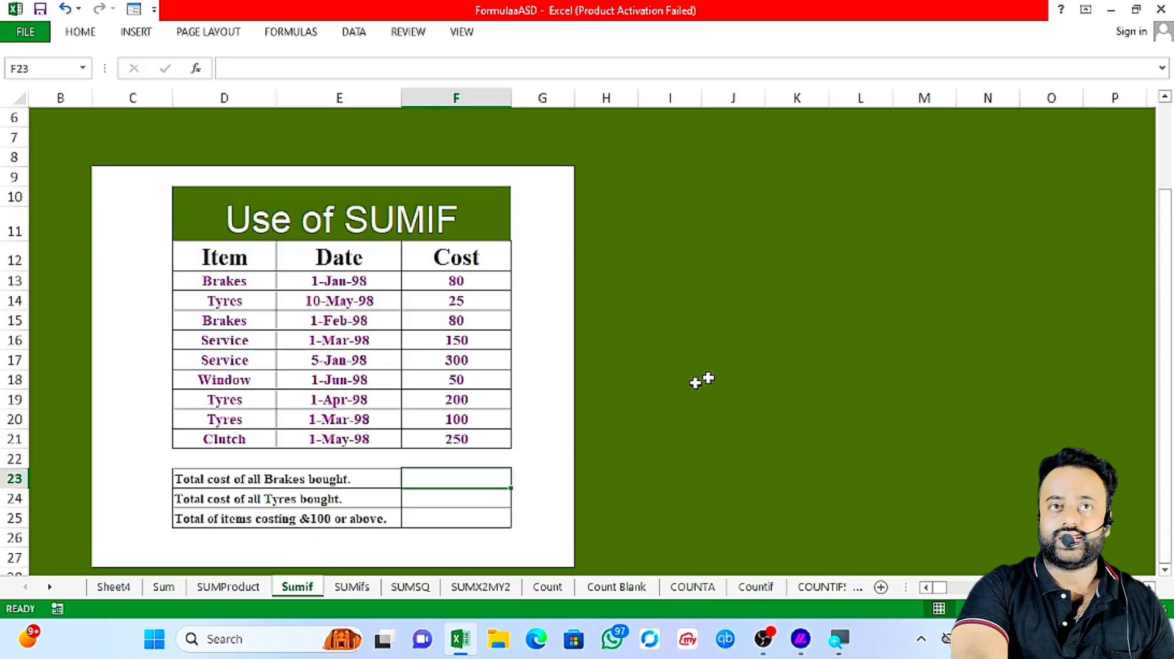
text(=sumif)
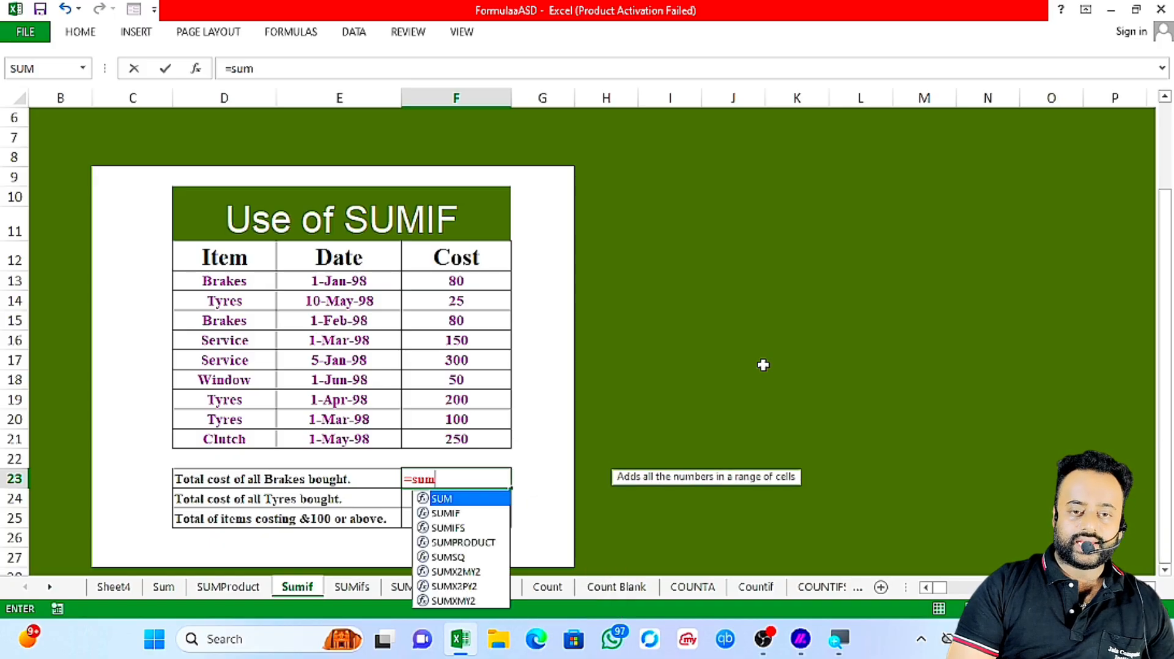
key(Tab)
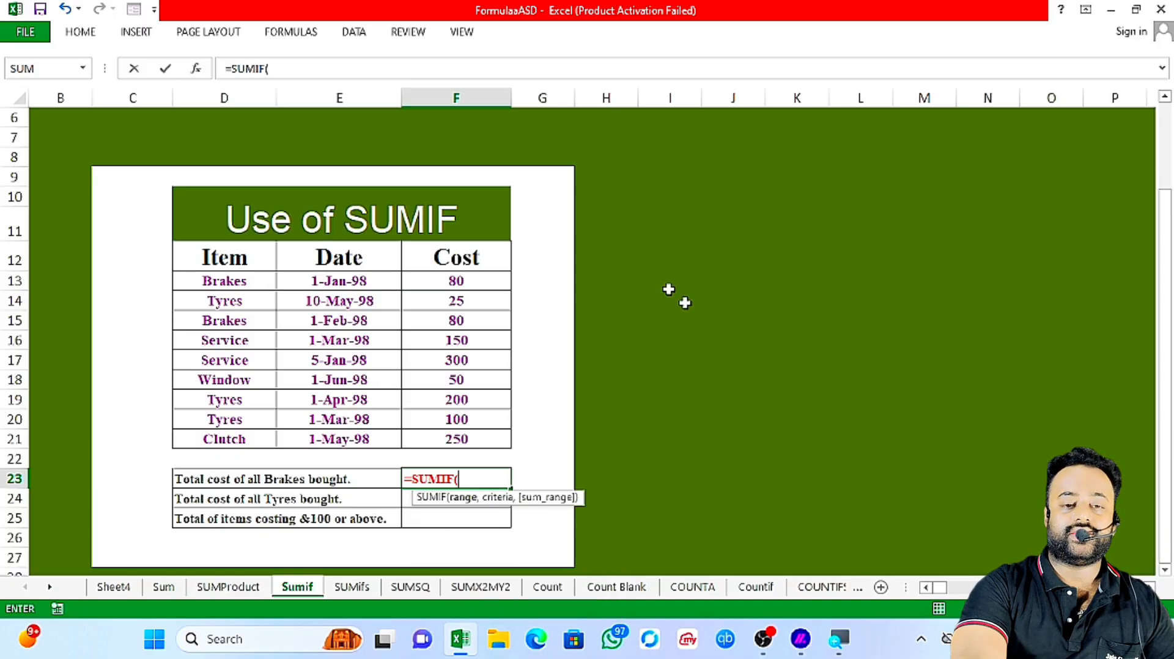
drag(224, 281, 222, 434)
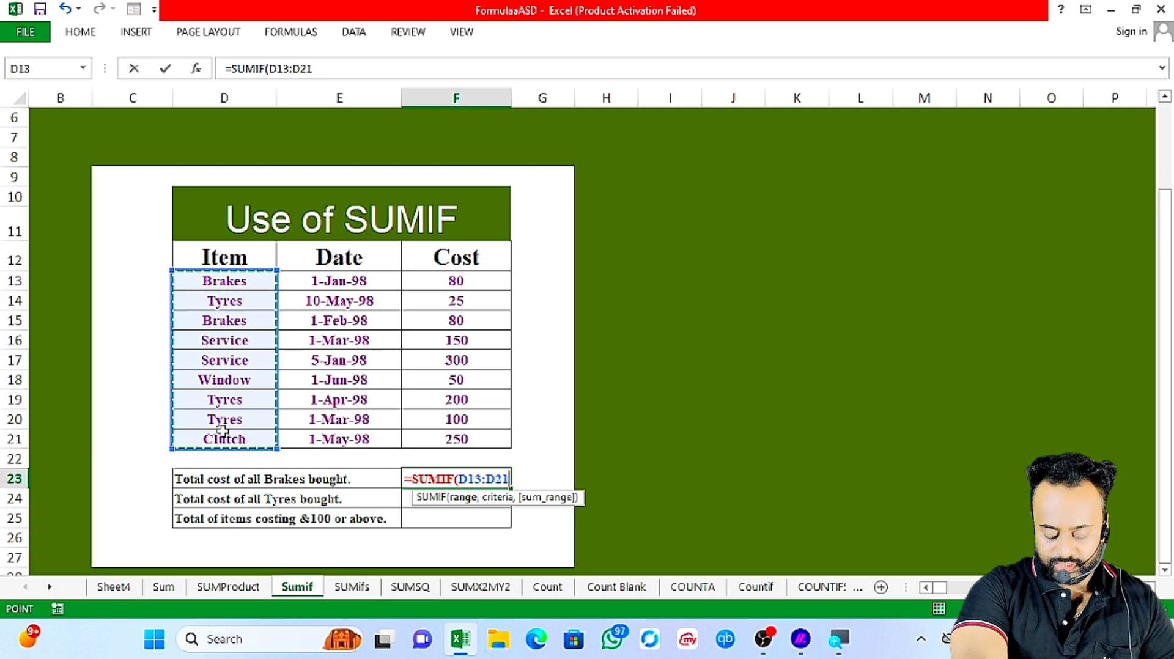
text(,)
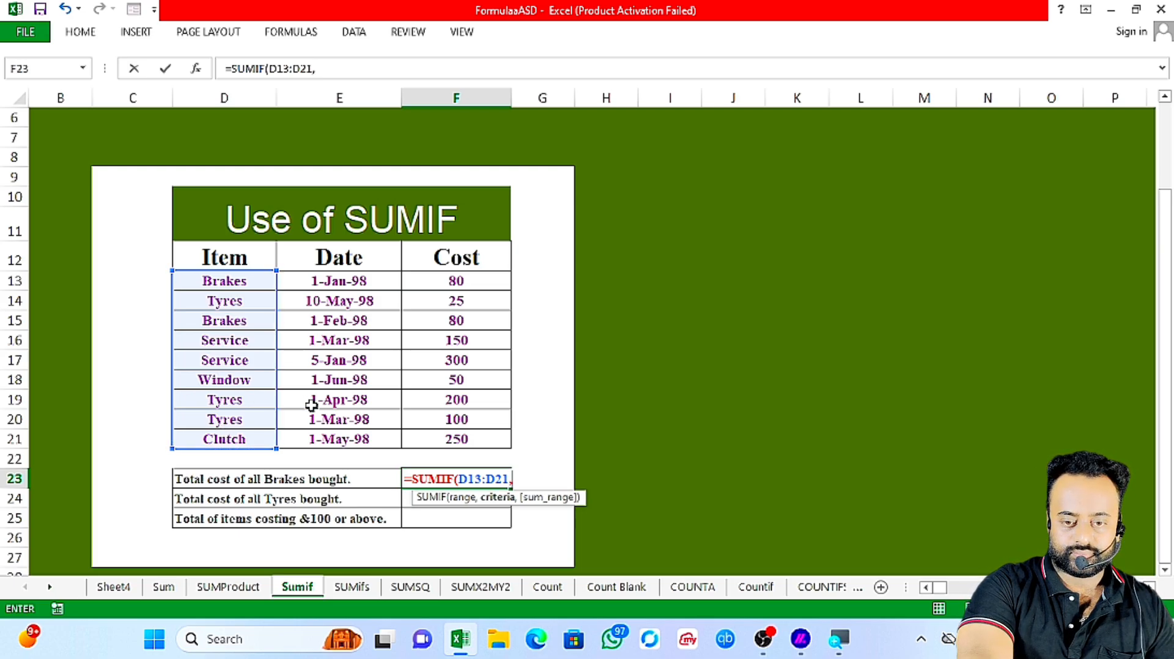
key(BackSpace)
key(BackSpace)
key(BackSpace)
key(BackSpace)
key(BackSpace)
key(BackSpace)
key(BackSpace)
key(BackSpace)
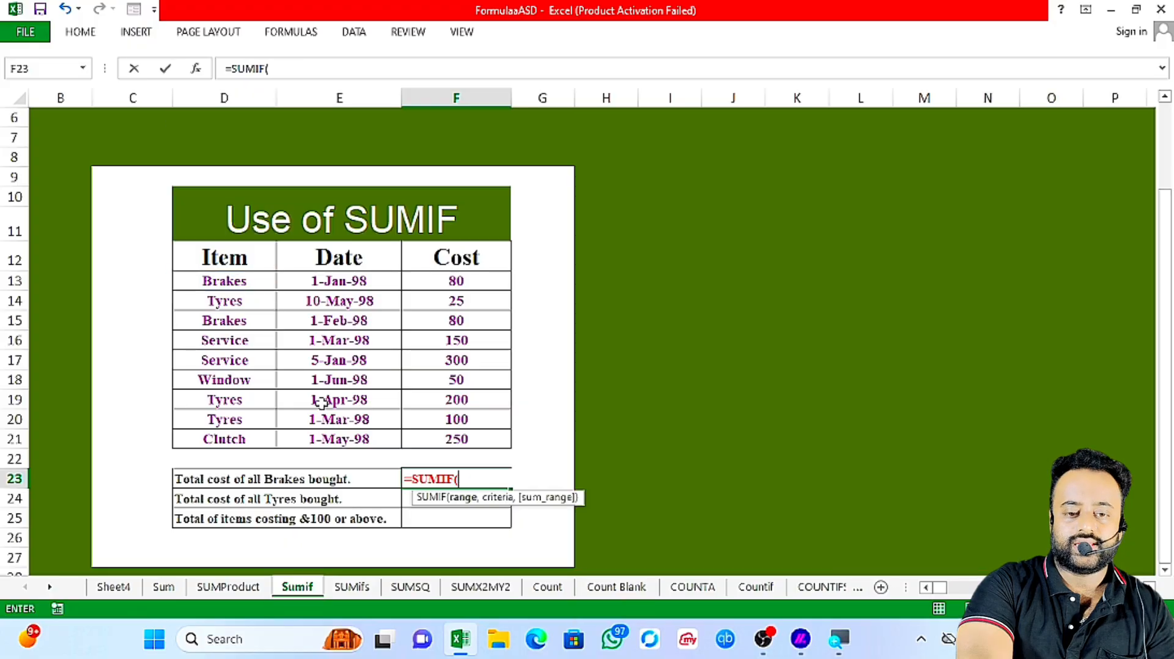
drag(456, 281, 457, 432)
text(,)
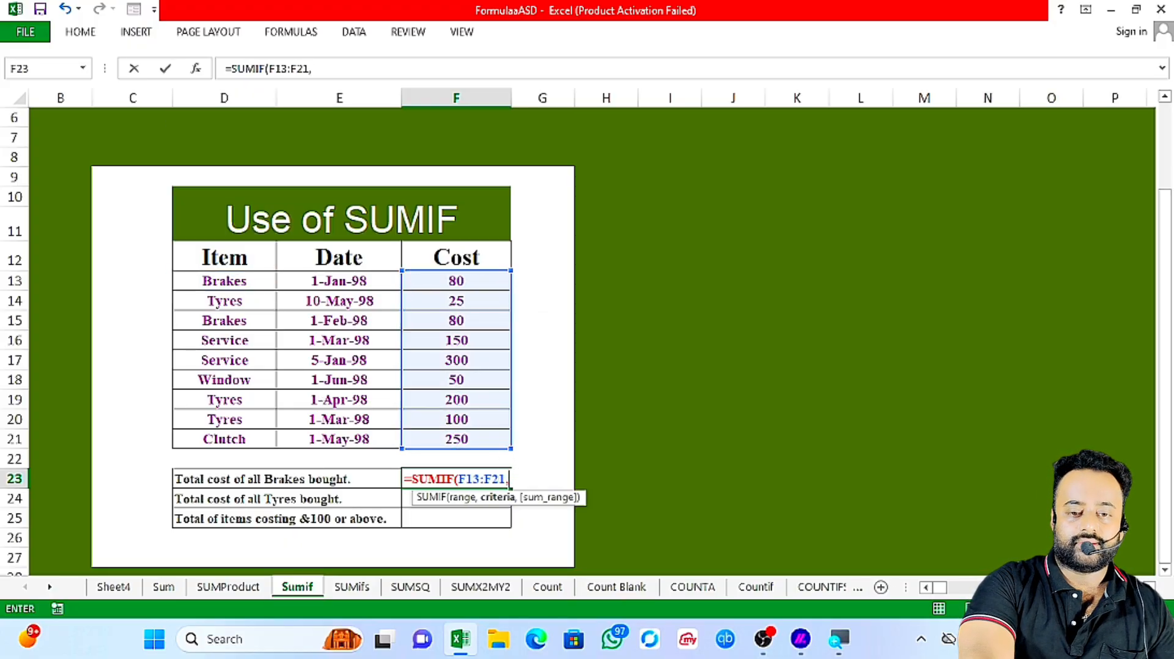
key(BackSpace)
key(BackSpace)
key(BackSpace)
key(BackSpace)
key(BackSpace)
key(BackSpace)
key(BackSpace)
key(BackSpace)
key(BackSpace)
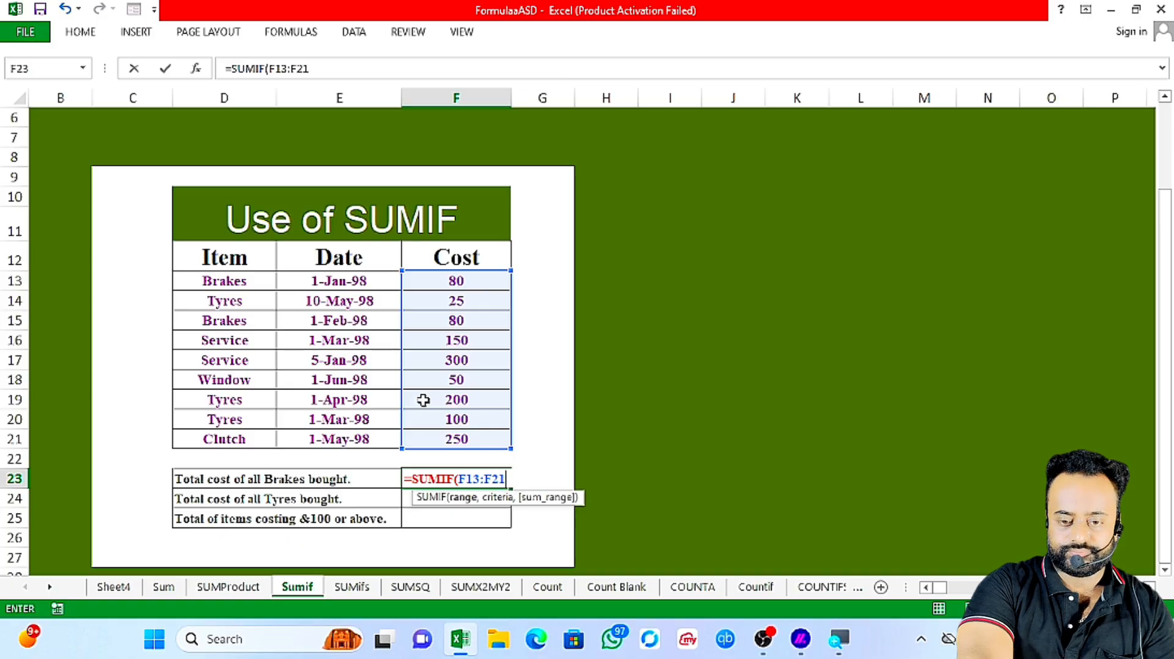
text(()
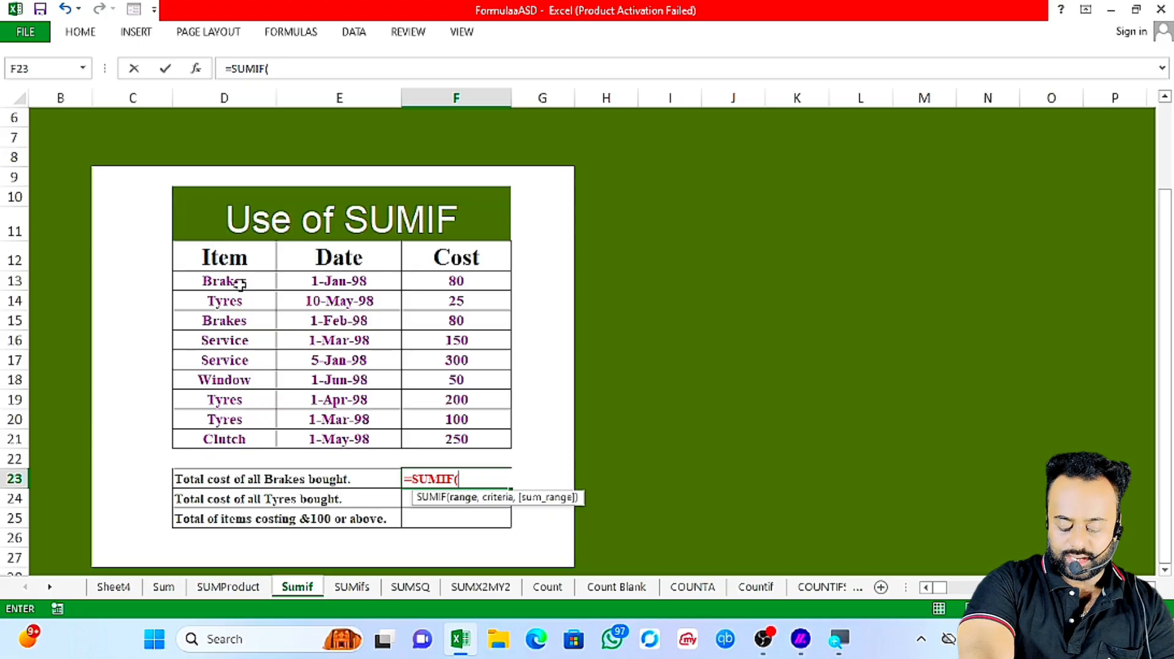
key(BackSpace)
key(BackSpace)
key(BackSpace)
key(BackSpace)
key(BackSpace)
key(BackSpace)
key(BackSpace)
key(Return)
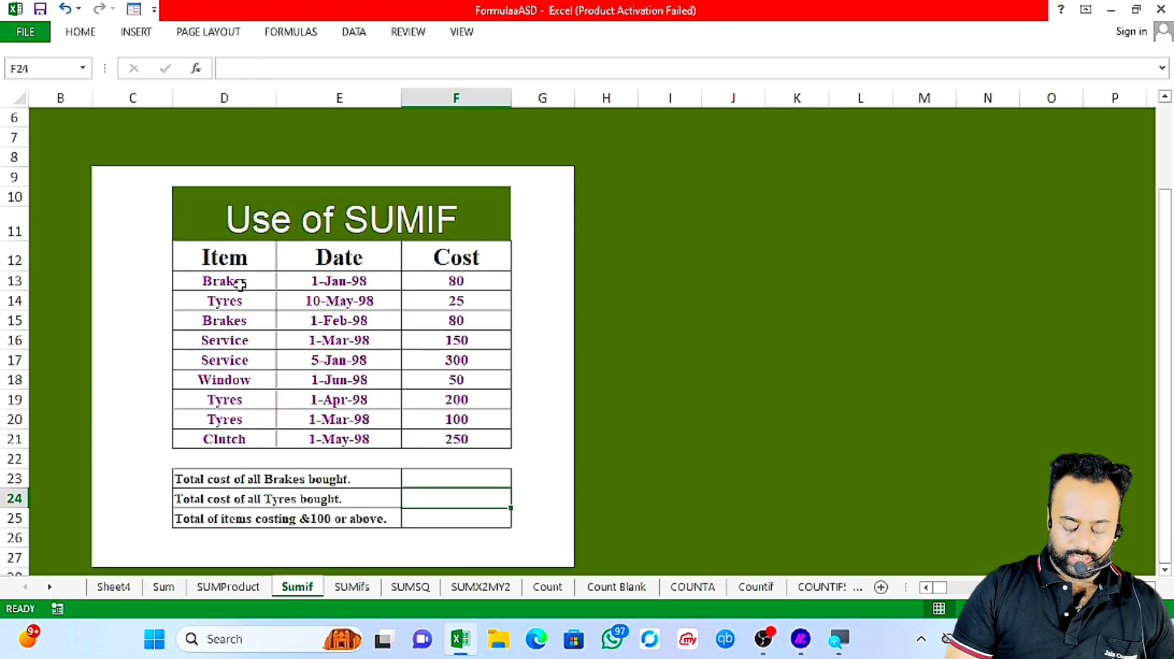
Enter the formula =SUMIF(D13:D21,"Brakes",F13:F21) in cell F24, matching the Item column and summing the Cost column.
text(=sumif)
key(Tab)
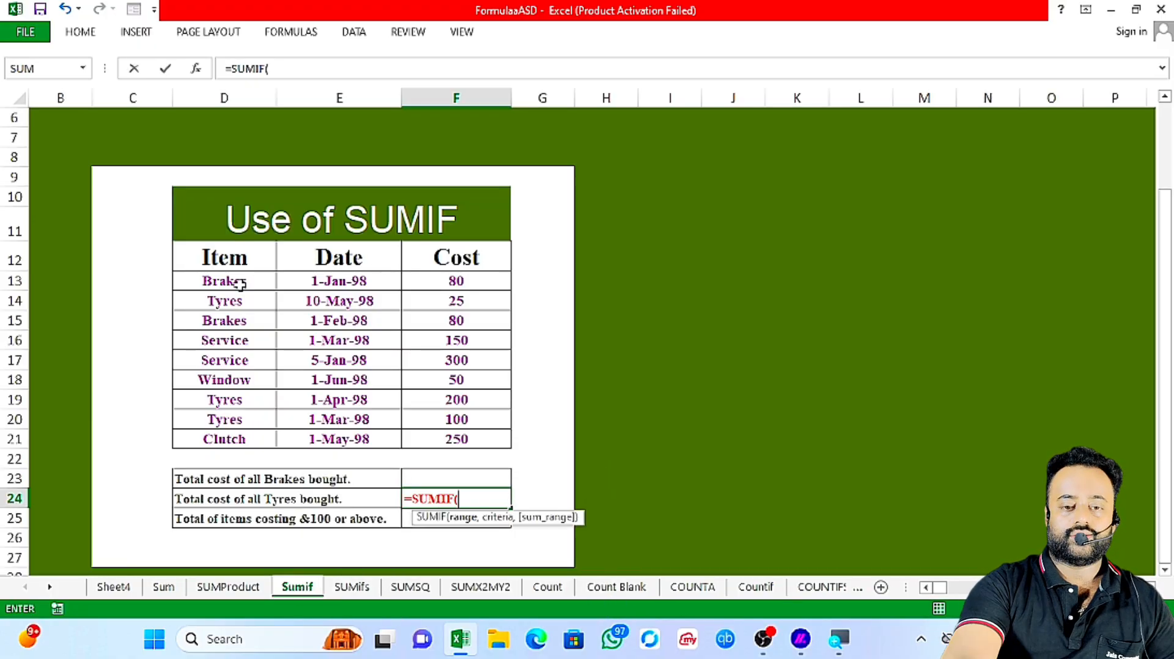
click(215, 278)
drag(216, 278, 230, 434)
text(,)
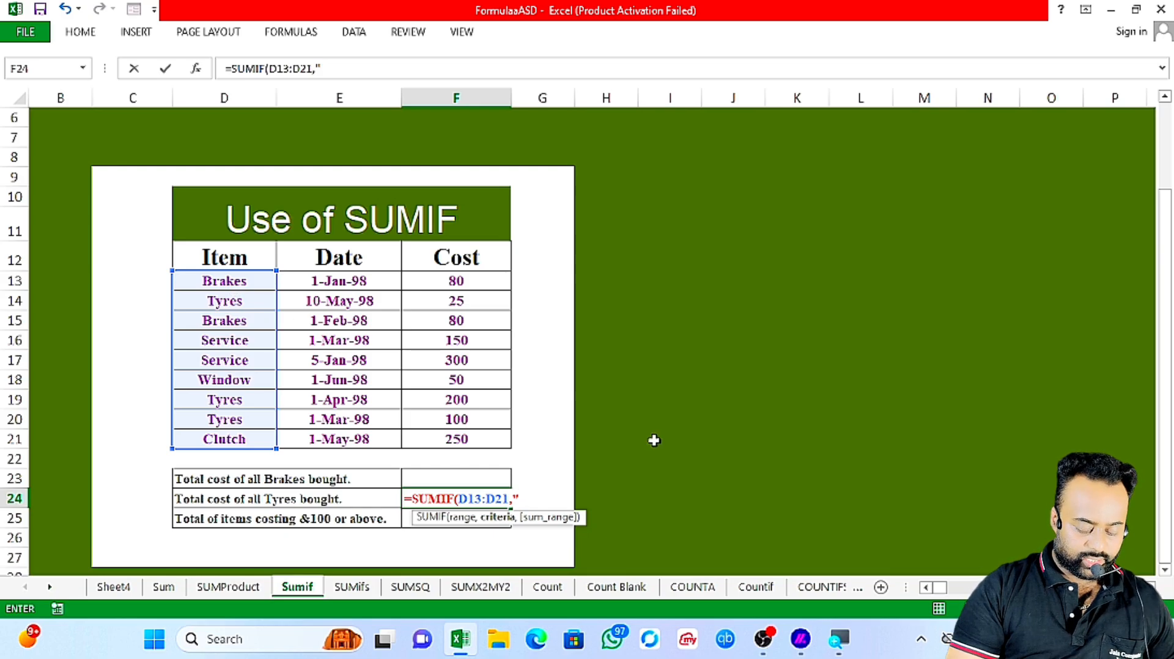
text(Brakes)
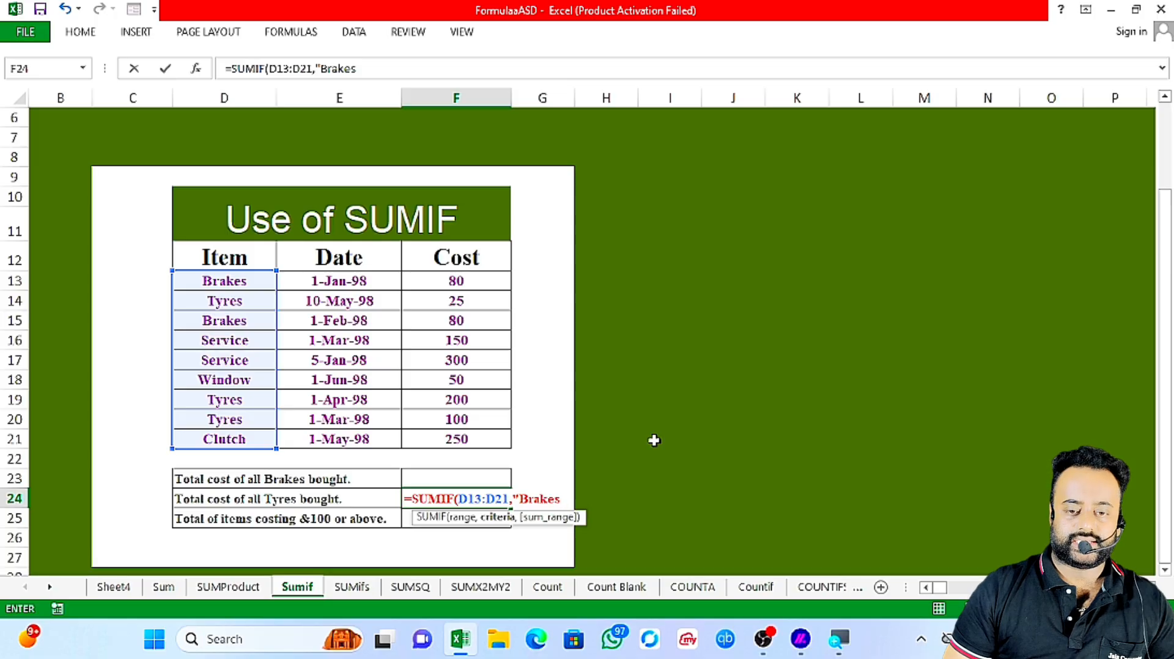
text(")
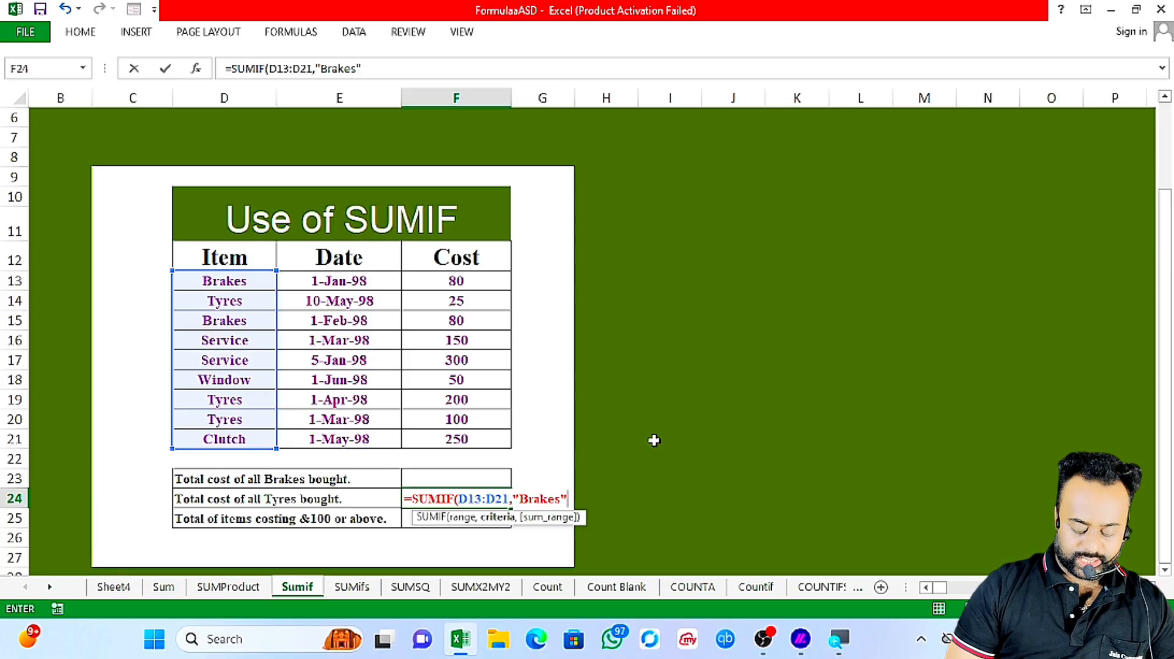
text(,)
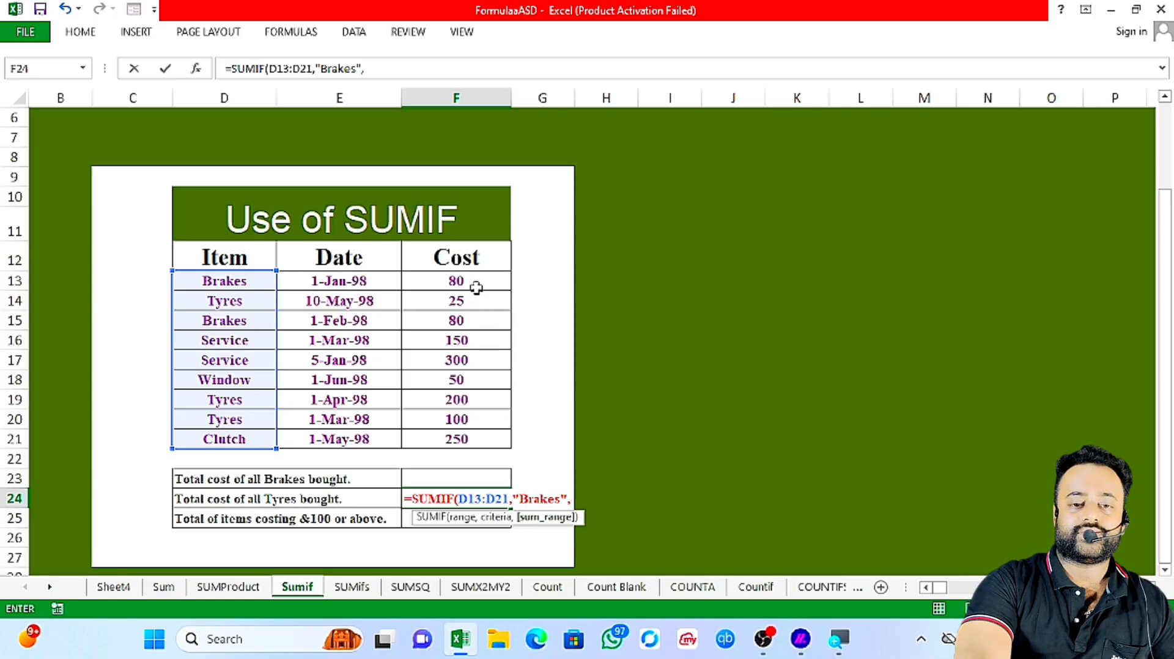
drag(477, 283, 483, 438)
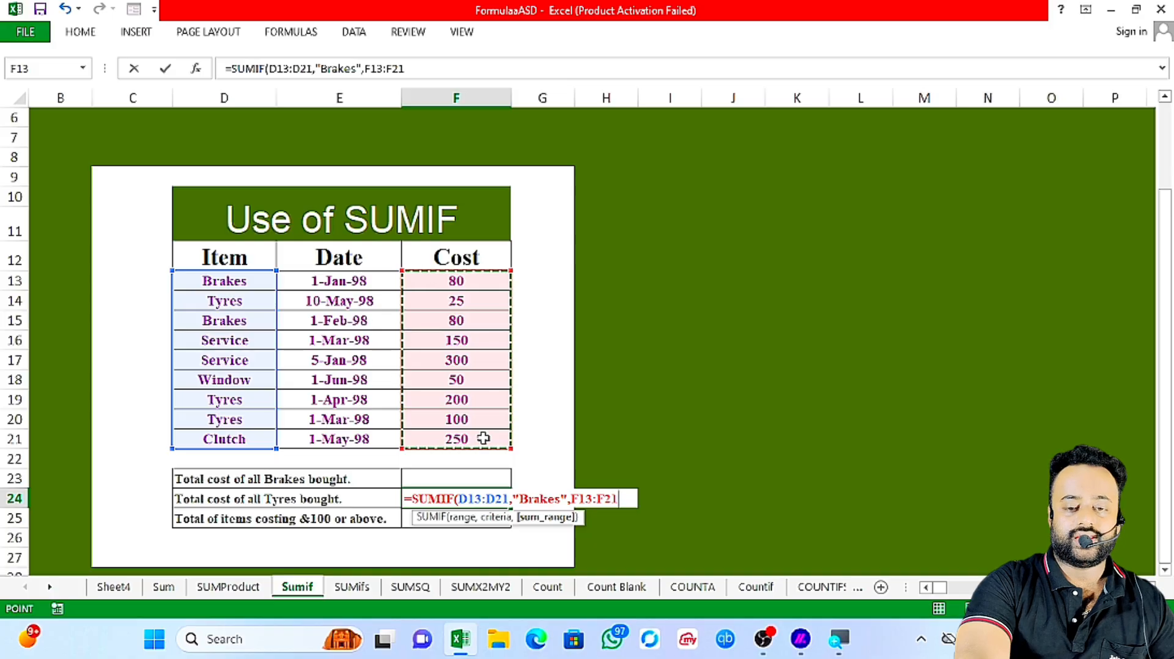
text())
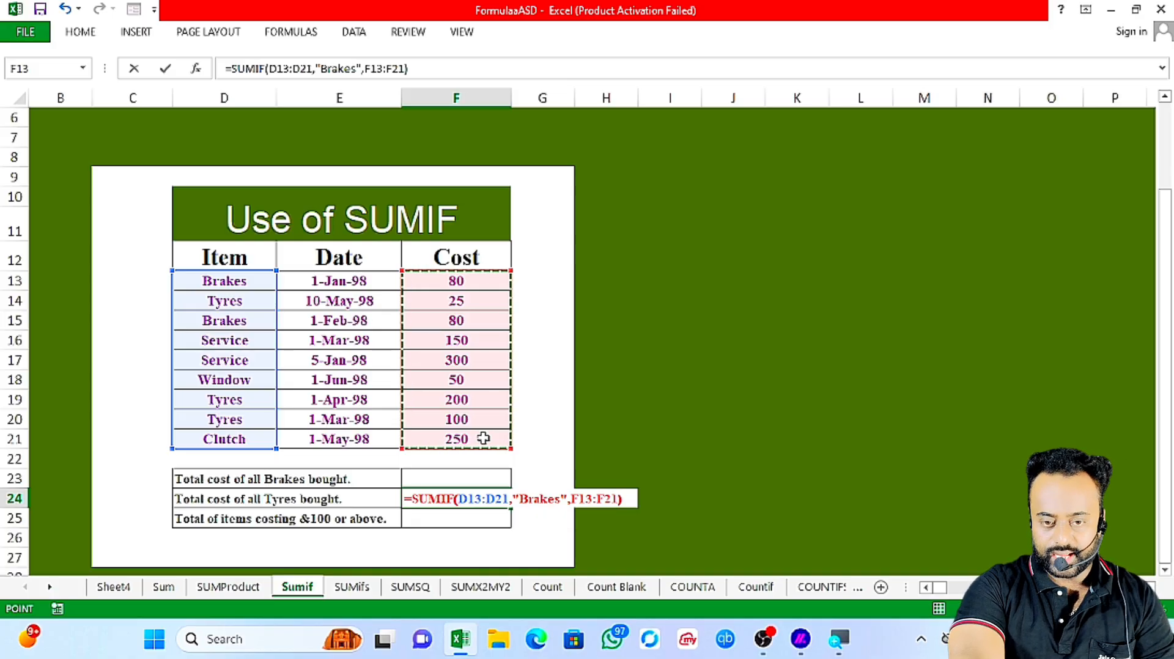
key(Return)
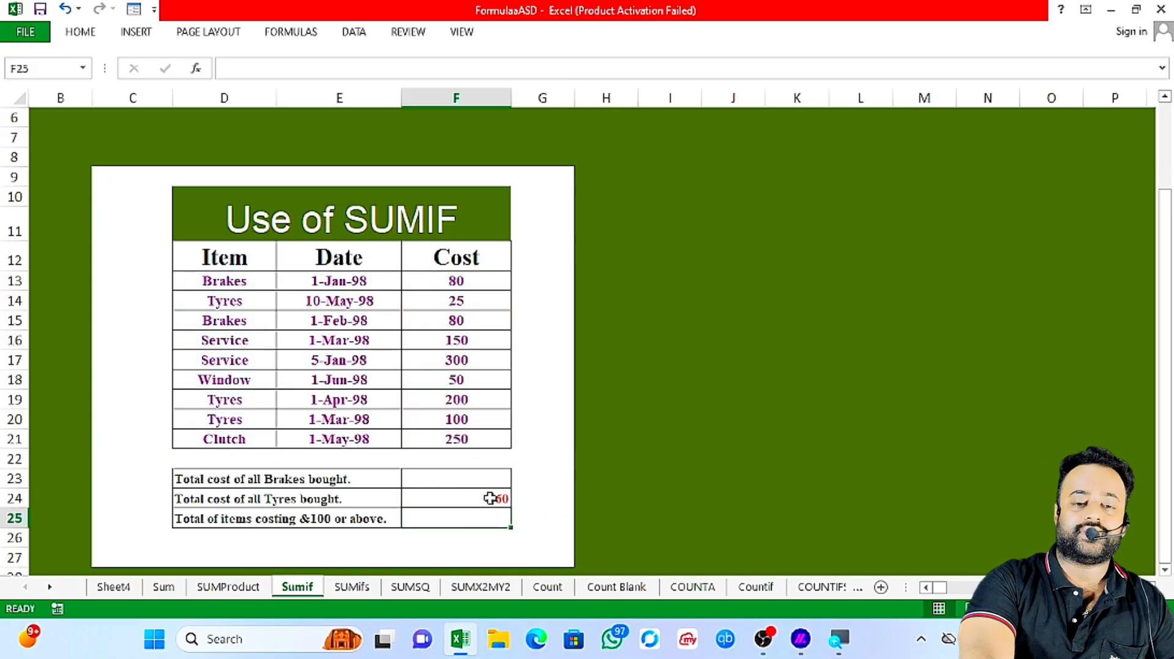
Move the Brakes SUMIF formula from cell F24 up to F23, beside the total cost of all Brakes label.
click(489, 498)
drag(489, 492, 490, 480)
click(566, 478)
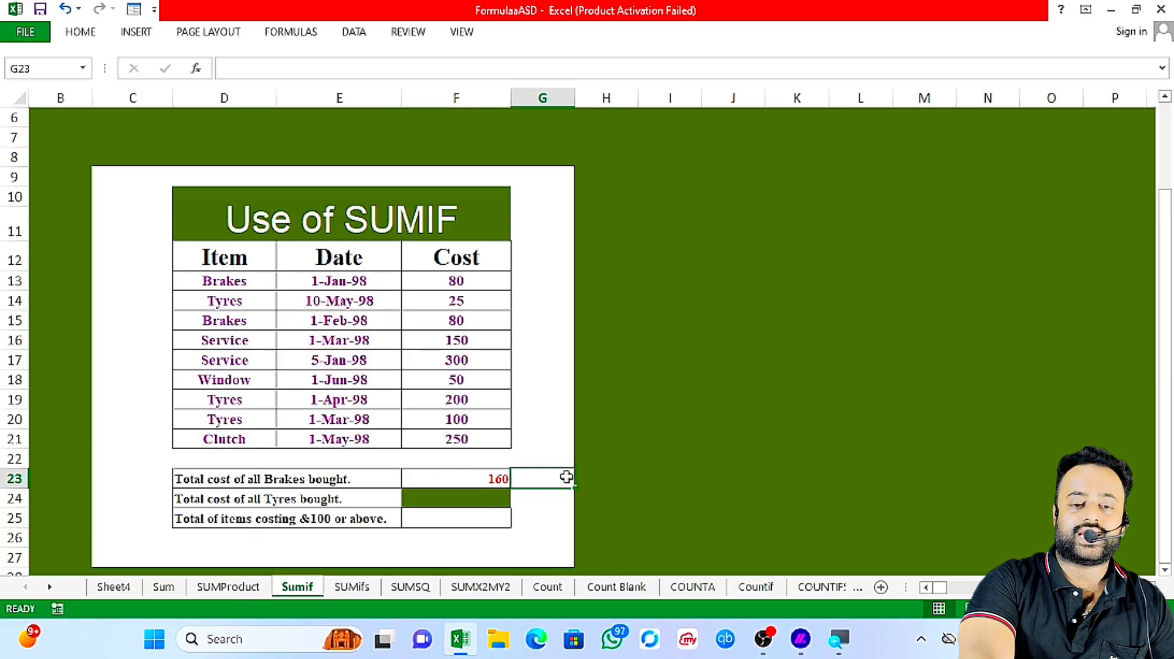
Format the emptied cell F24 with a white fill and all borders.
click(492, 496)
click(80, 32)
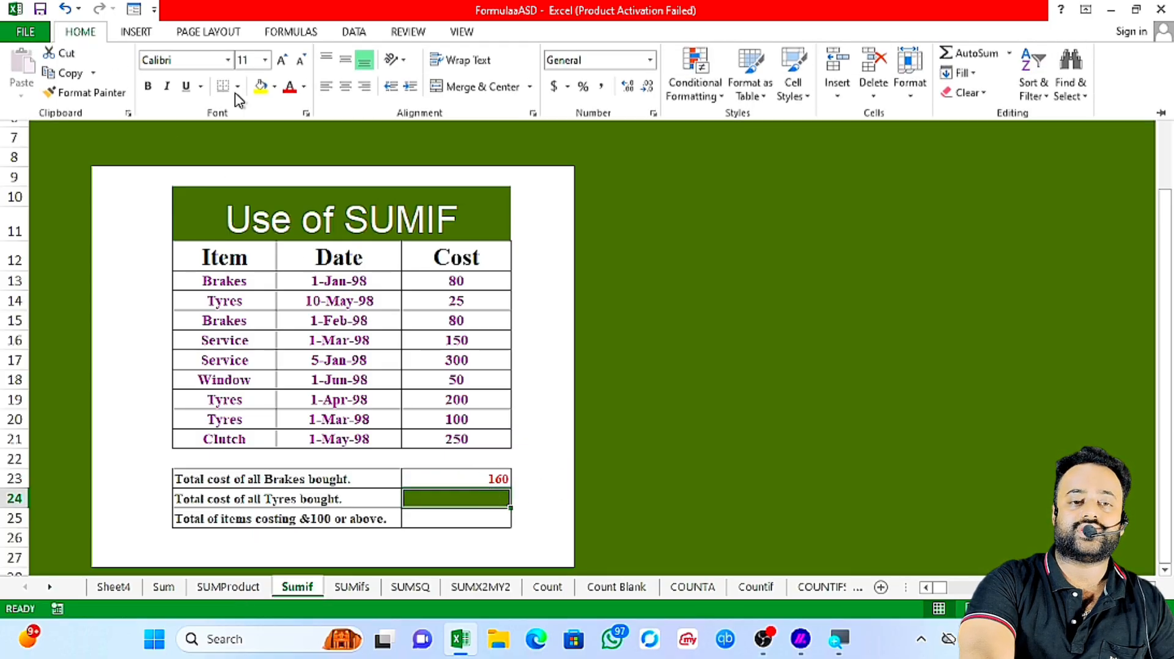
click(276, 89)
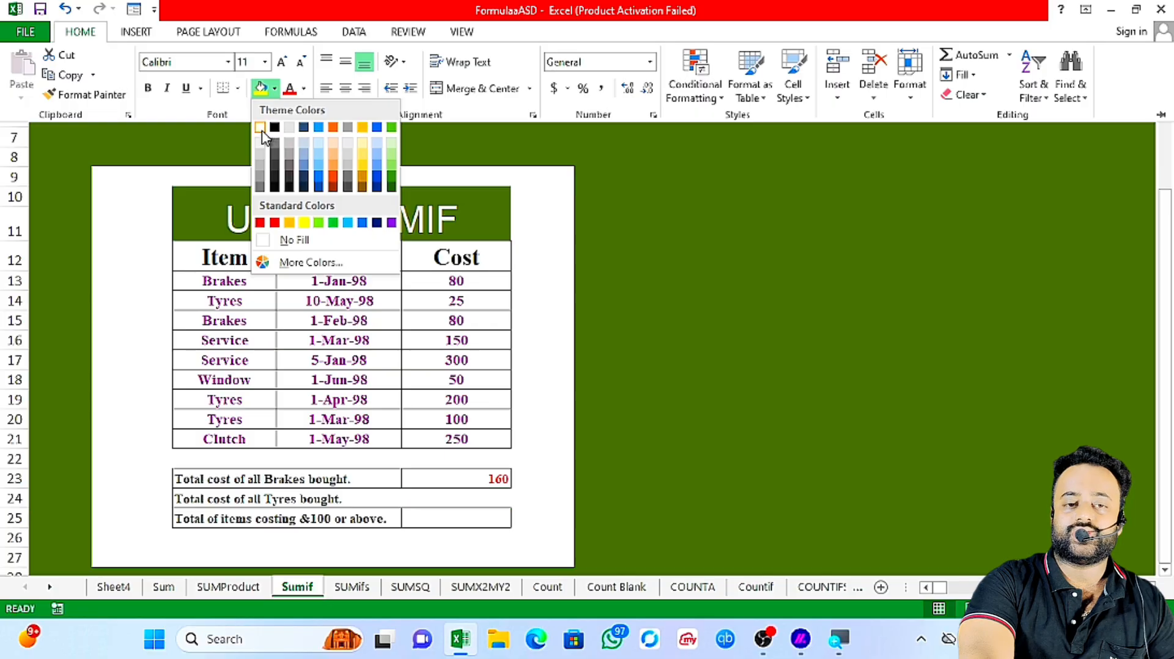
click(262, 130)
click(240, 89)
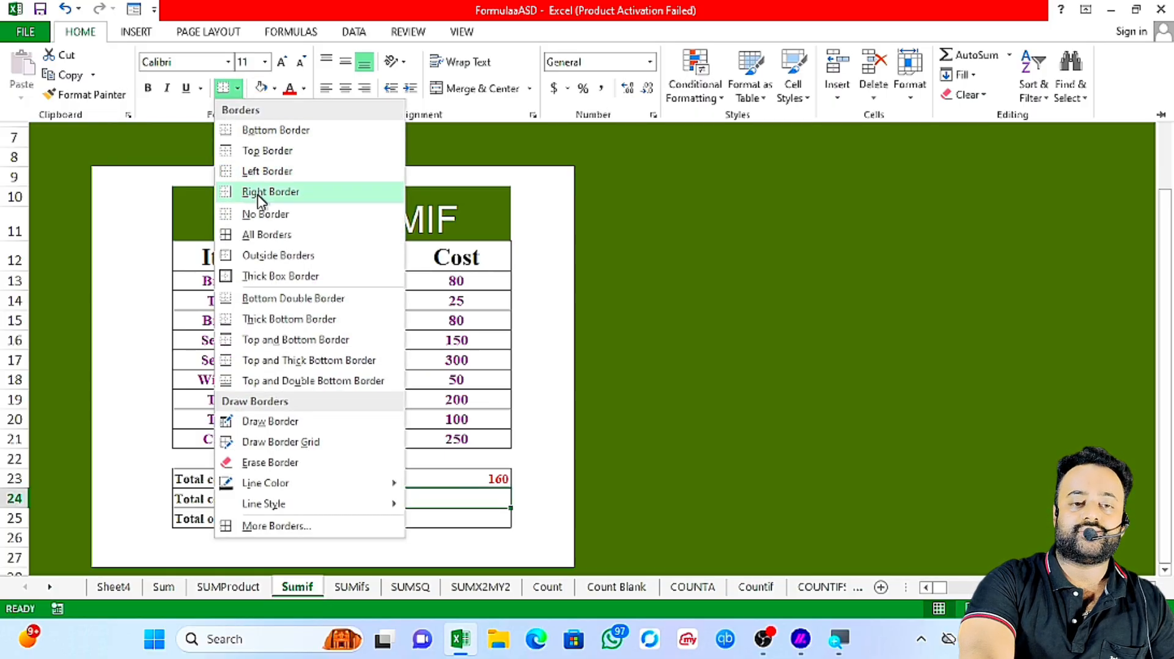
click(267, 236)
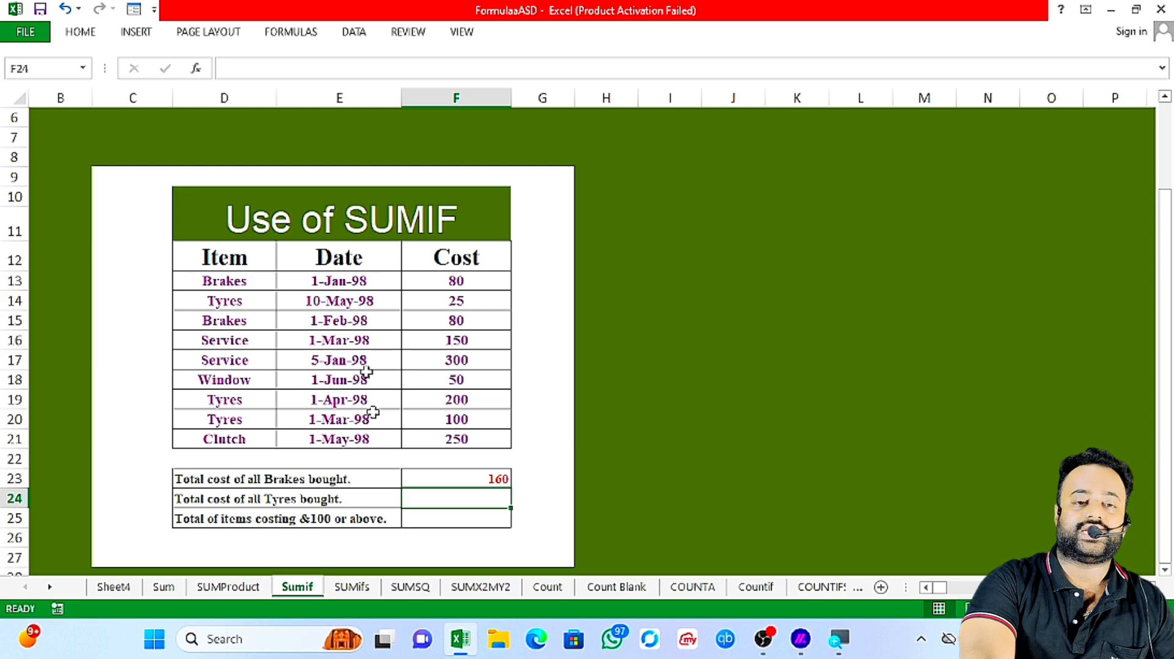
Enter the formula =SUMIF(D13:D21,"Tyres",F13:F21) in cell F24 to total the cost of all Tyres bought.
text(=)
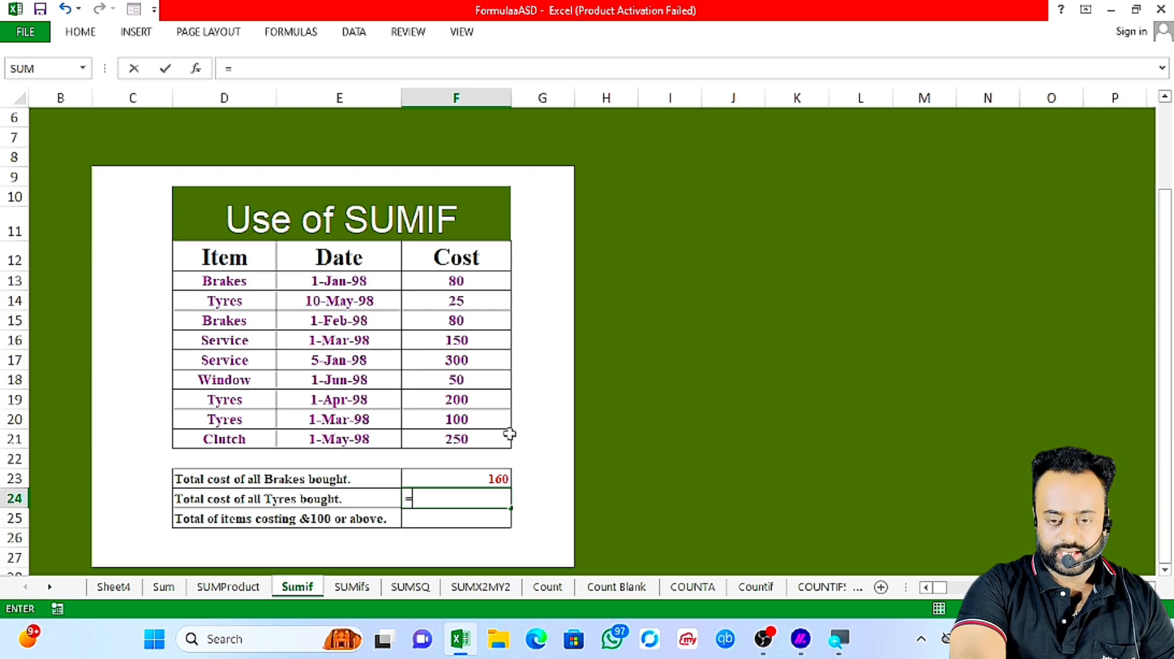
text(sumi)
key(Tab)
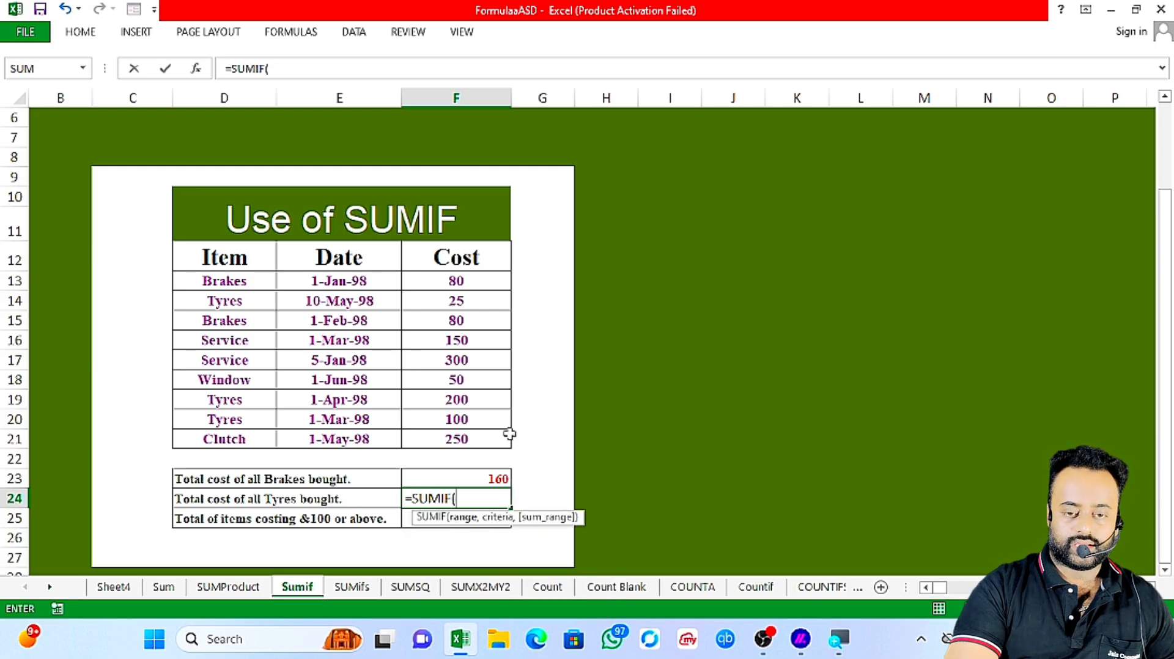
drag(189, 282, 213, 434)
text(,)
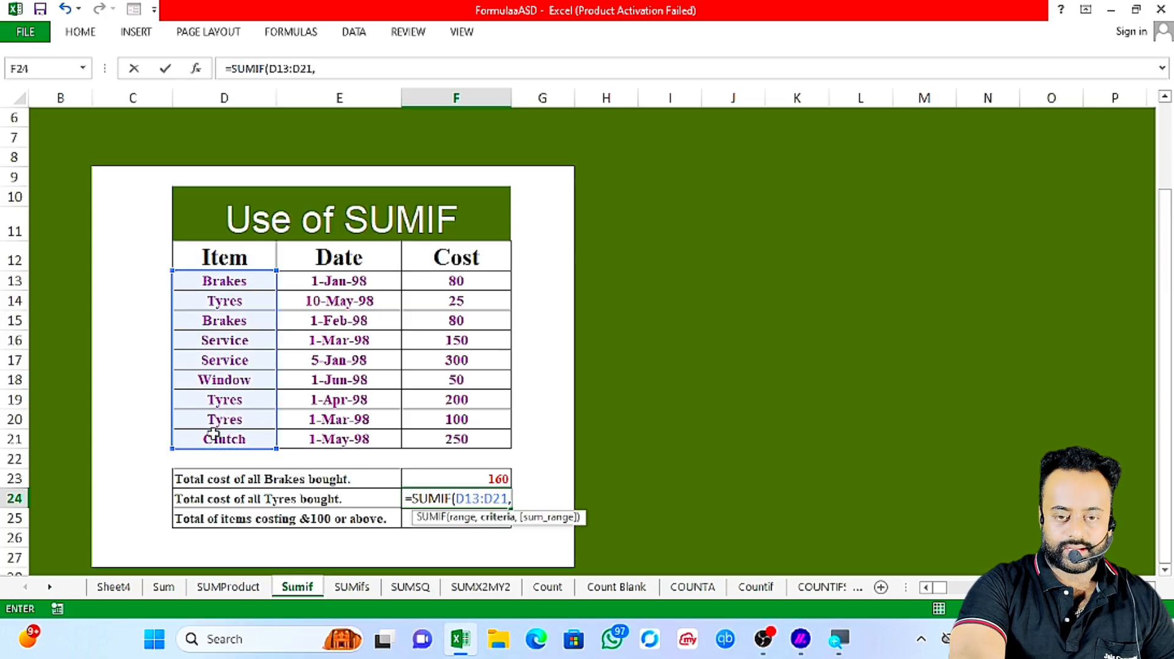
text("t)
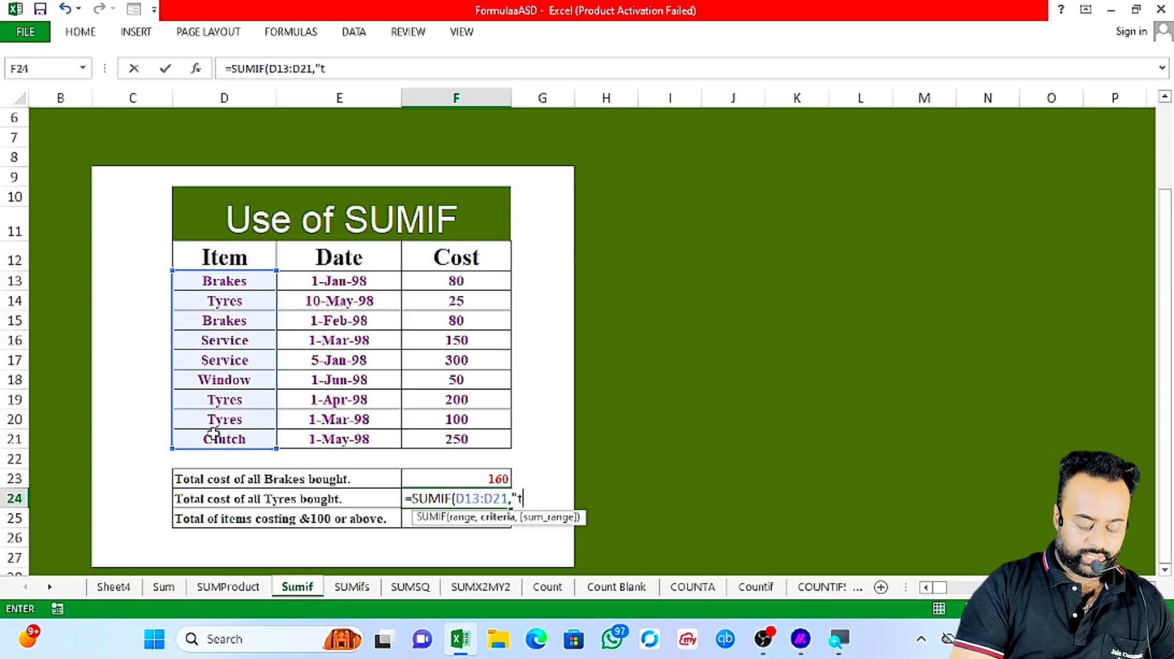
text(yre)
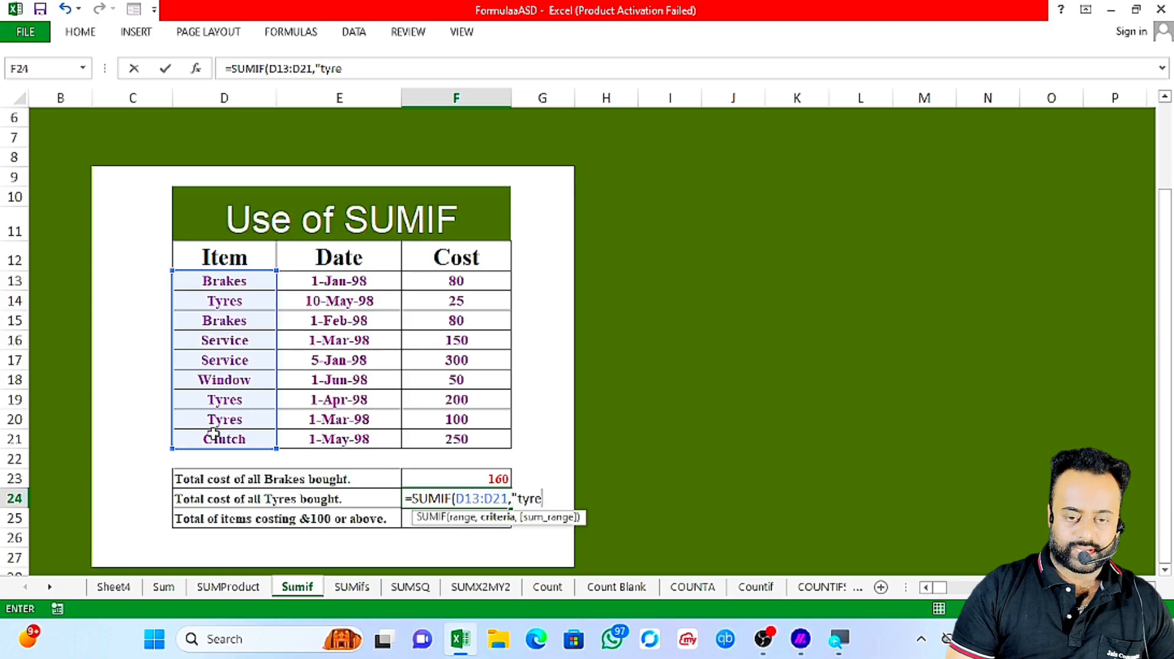
key(BackSpace)
key(BackSpace)
key(BackSpace)
key(BackSpace)
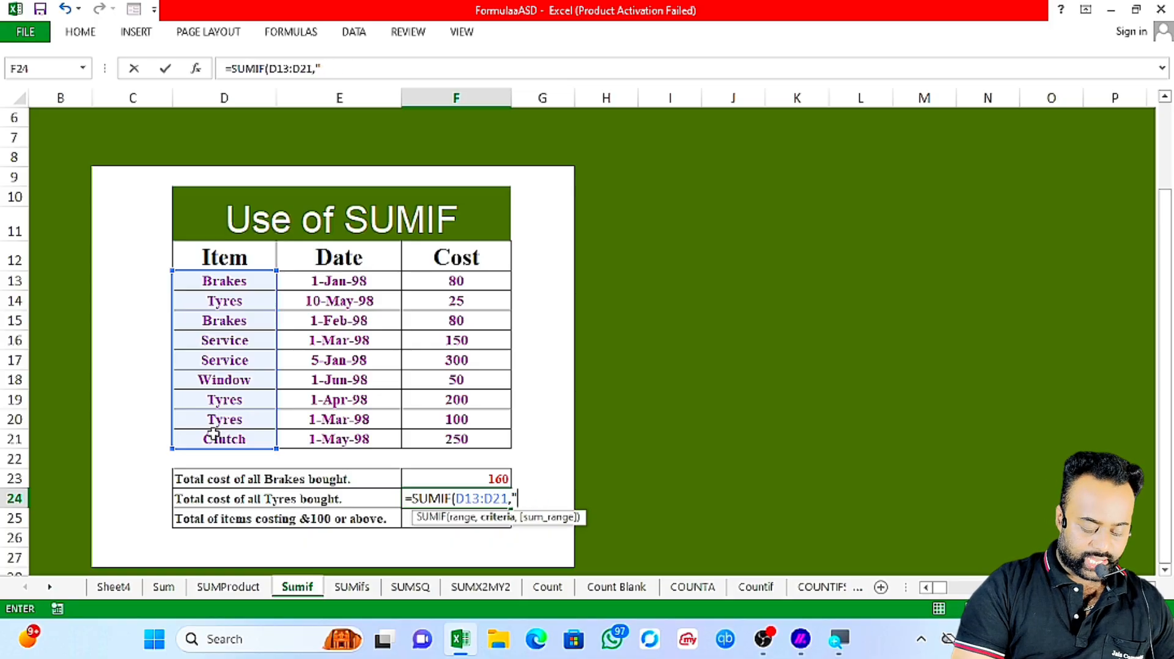
text(Tyres)
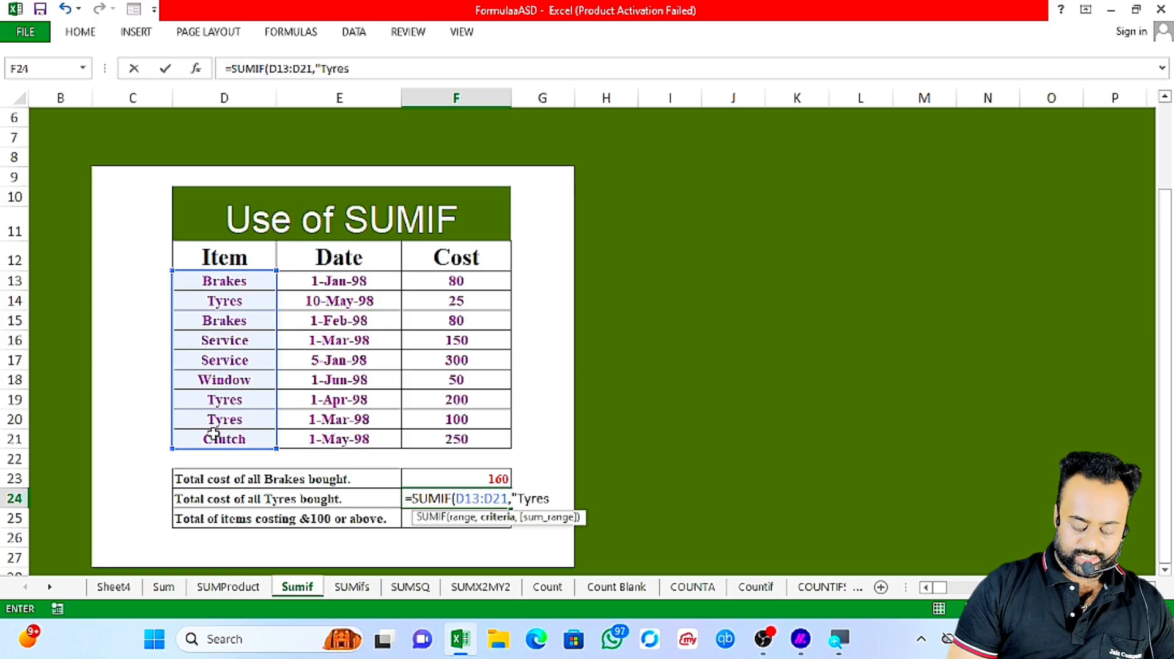
text(",)
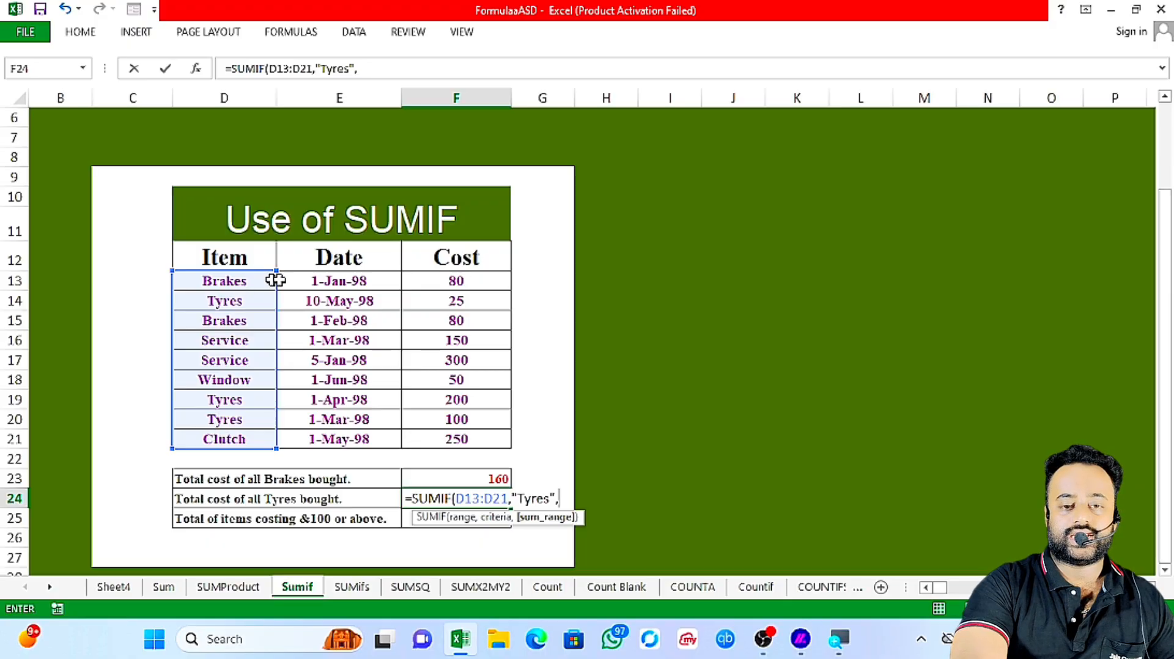
drag(436, 281, 440, 431)
key(Return)
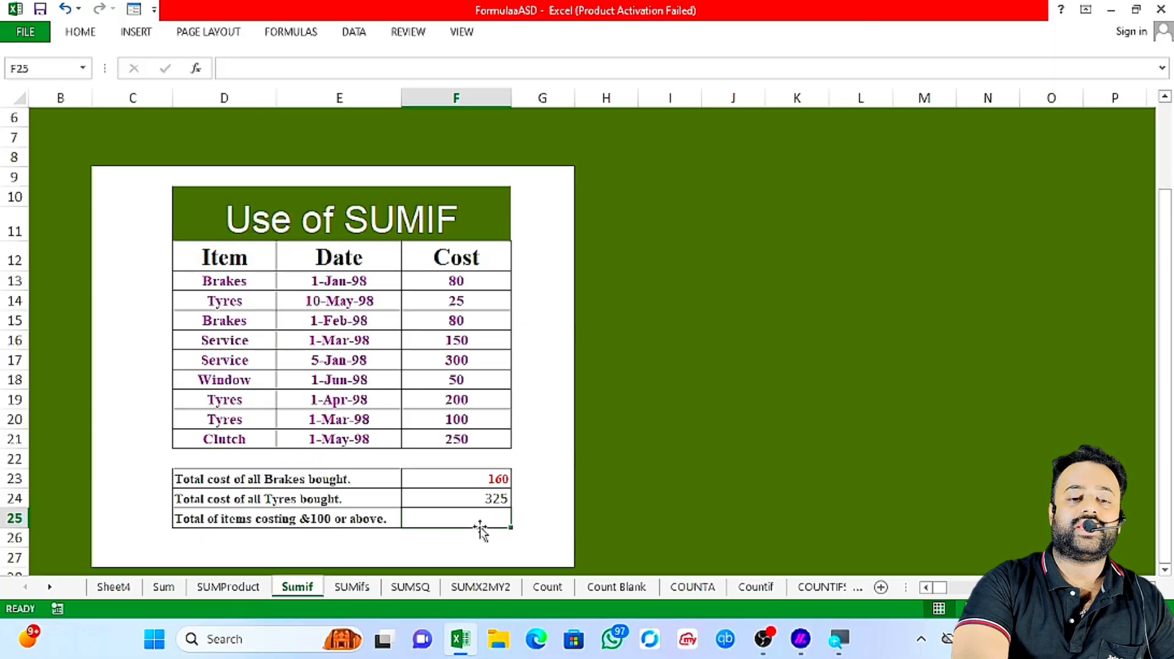
ctrl+scroll(472, 530, up, 2)
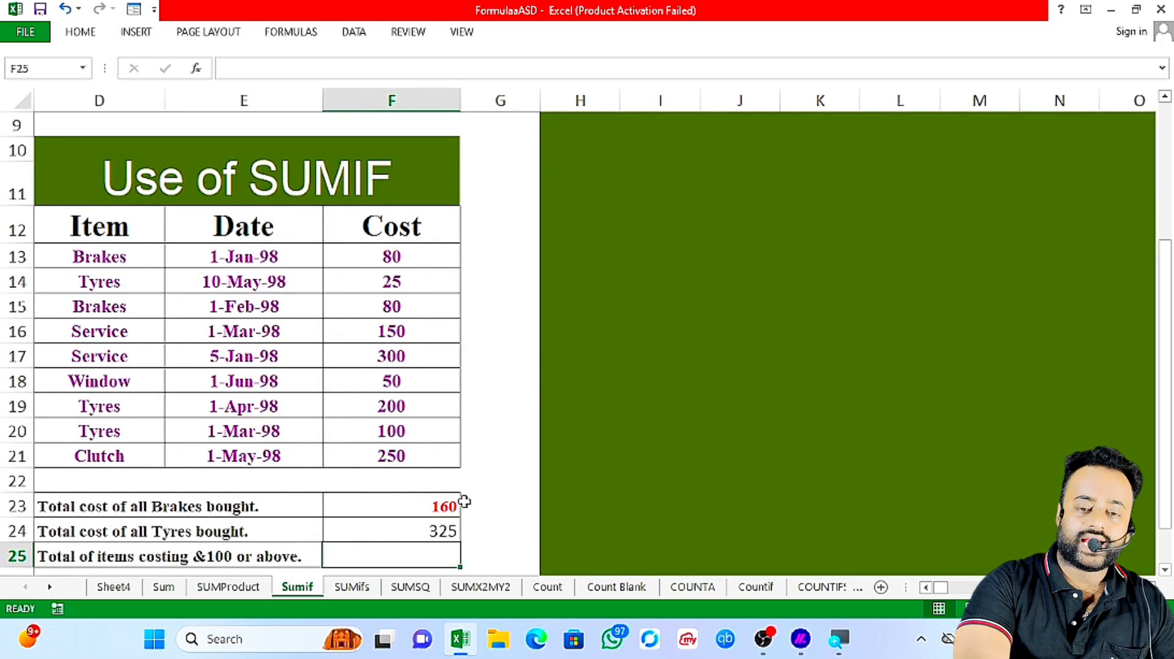
click(926, 587)
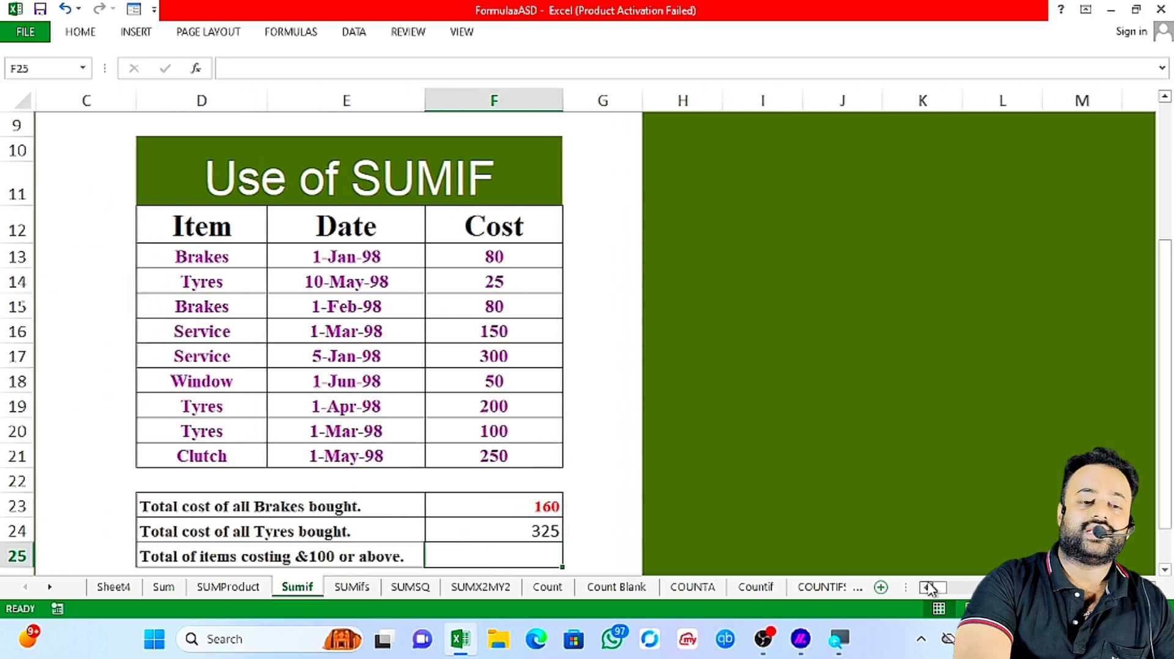
click(926, 588)
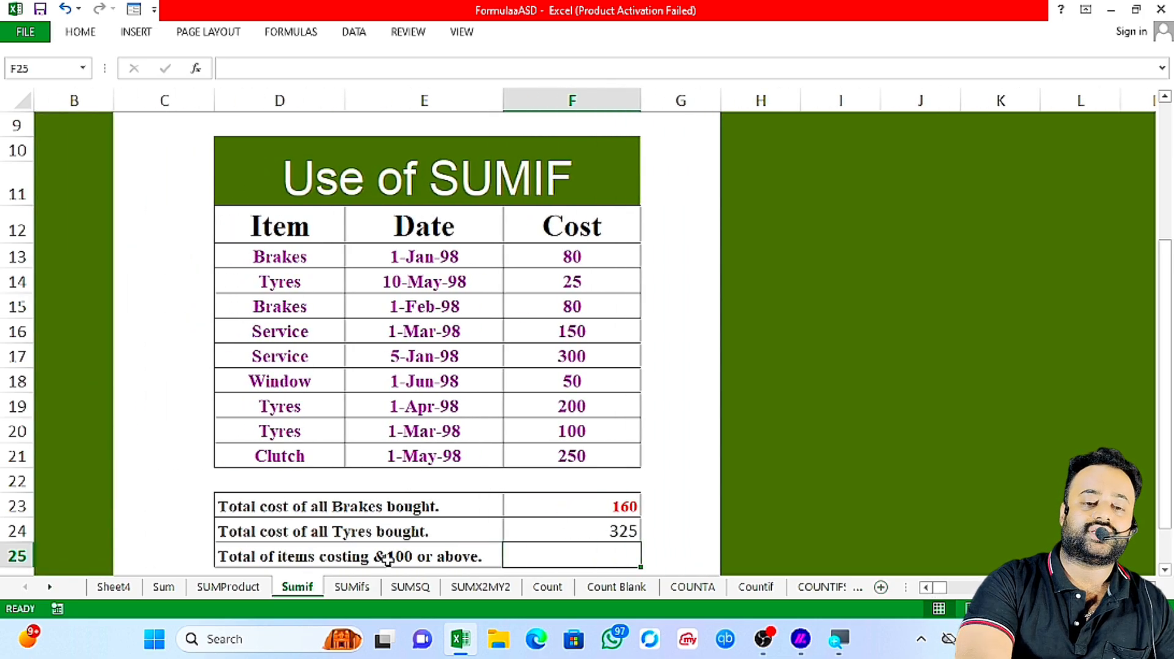